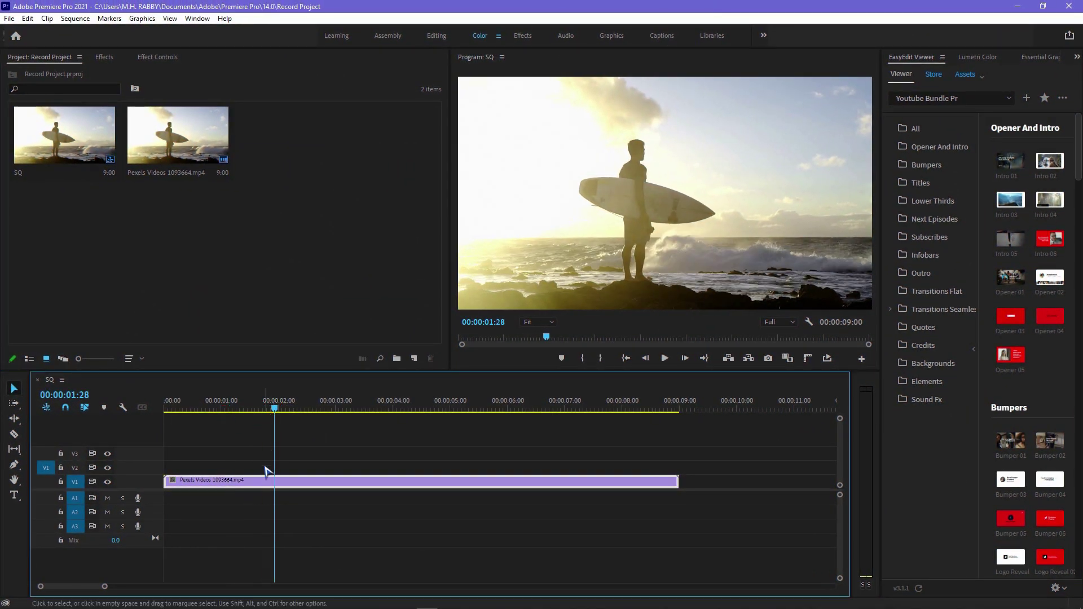
Alt-drag copies of the surfer clip onto tracks V2 and V3, stacking three identical clips.
{"action": "key", "text": "alt"}
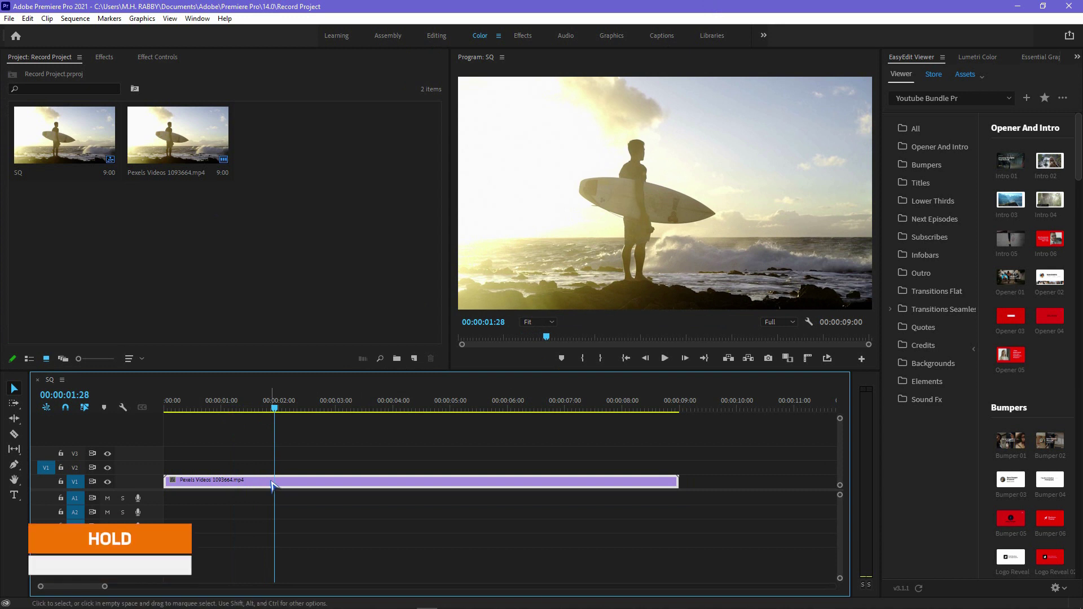
{"action": "left_click_drag", "start_coordinate": [272, 486], "coordinate": [268, 457]}
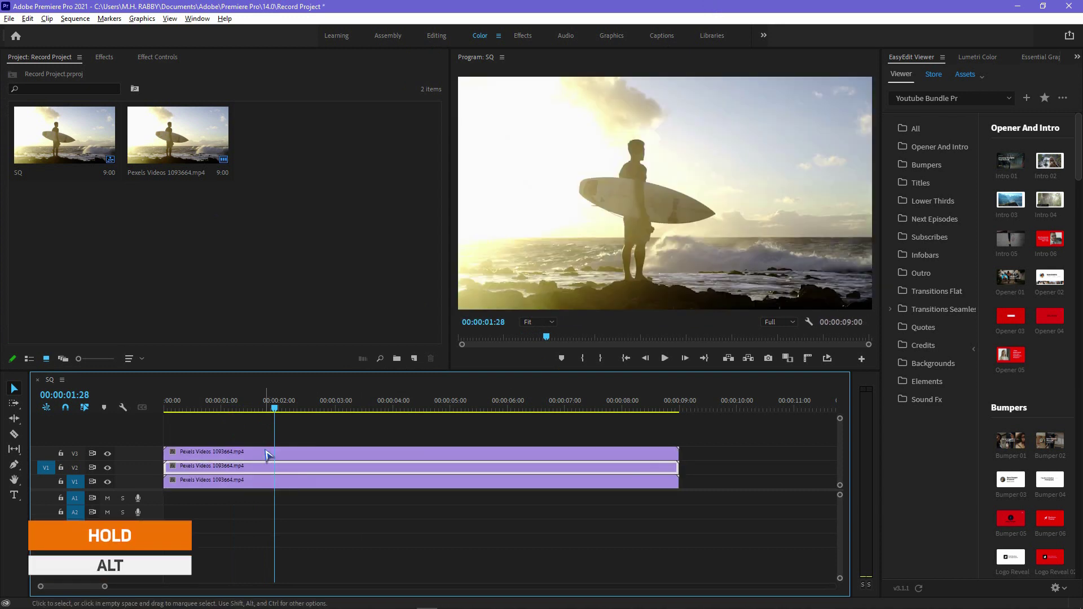
{"action": "left_click", "coordinate": [225, 481]}
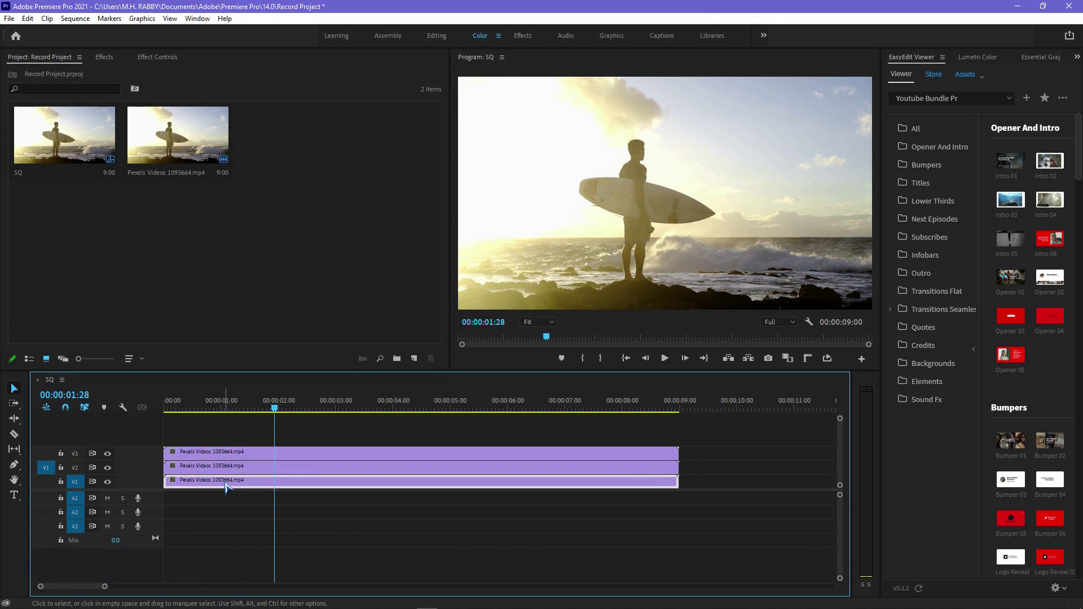
{"action": "left_click", "coordinate": [260, 454]}
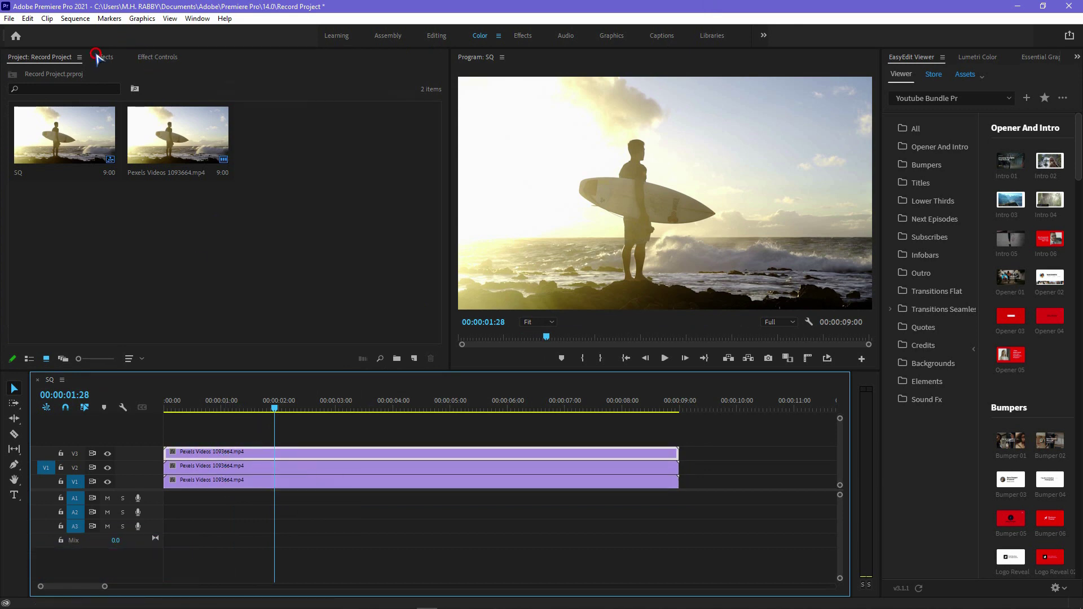
{"action": "left_click", "coordinate": [102, 57]}
Search 'RGB' and apply Color Balance (RGB) to the V3, V2 and V1 surfer clips.
{"action": "left_click", "coordinate": [34, 71]}
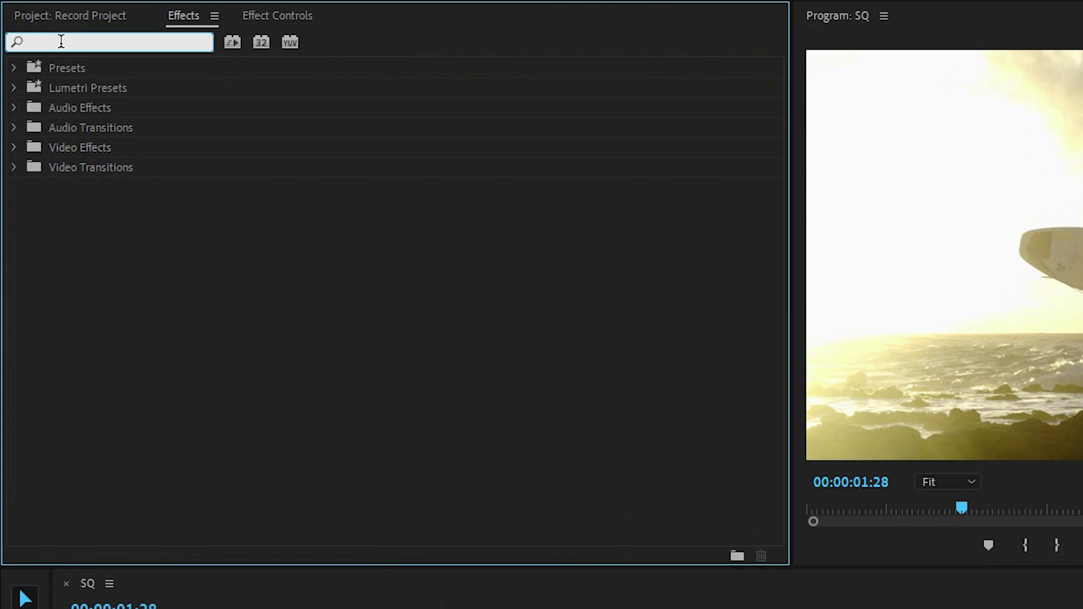
{"action": "type", "text": "RGB"}
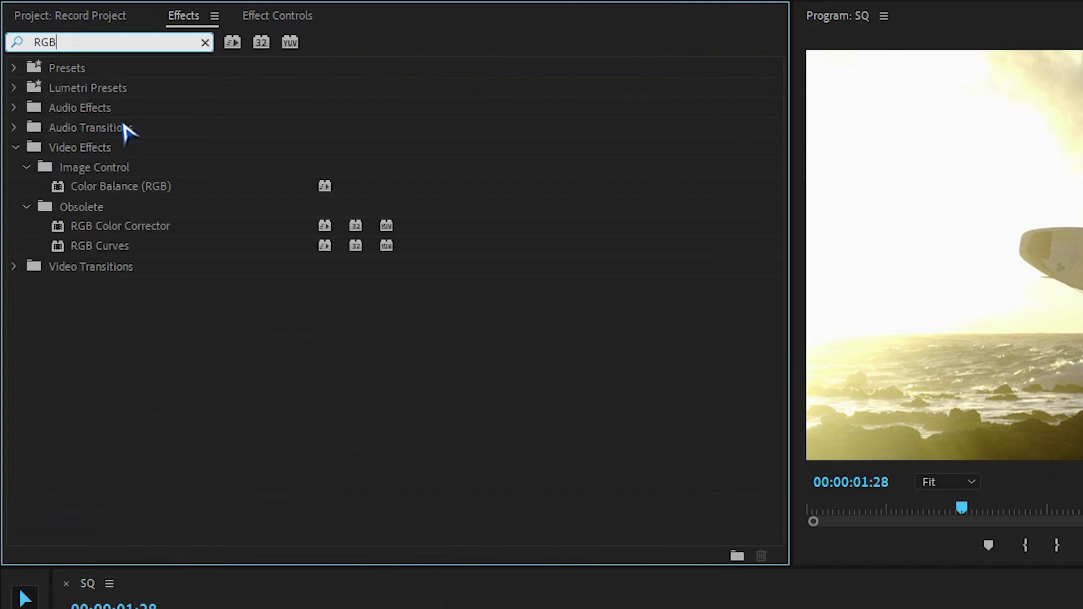
{"action": "left_click", "coordinate": [154, 186]}
{"action": "left_click_drag", "start_coordinate": [153, 186], "coordinate": [238, 452]}
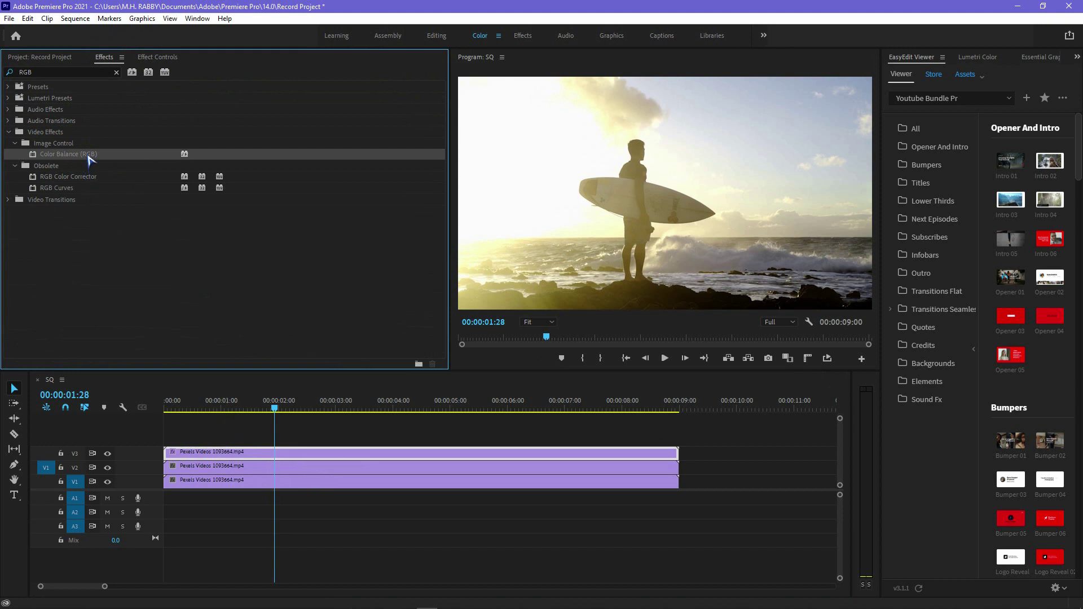
{"action": "left_click", "coordinate": [235, 466]}
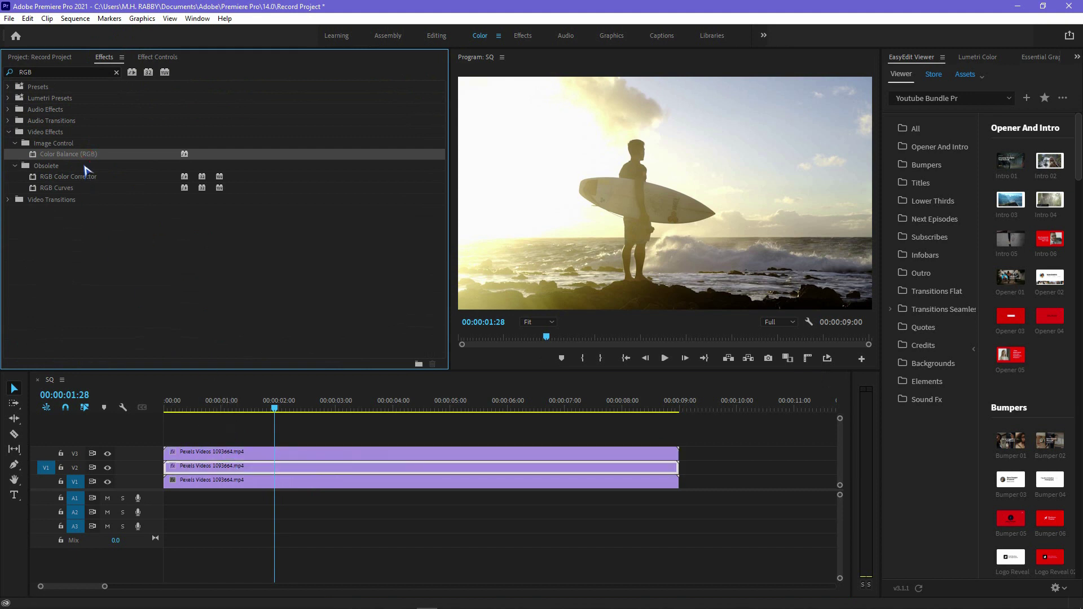
{"action": "left_click", "coordinate": [239, 480]}
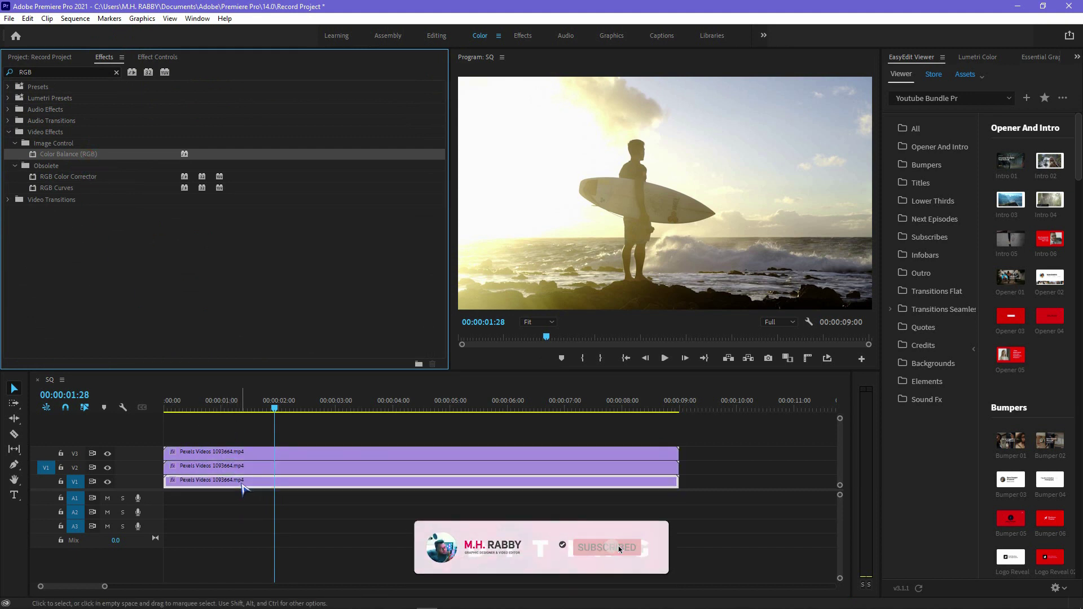
{"action": "key", "text": "shift+5"}
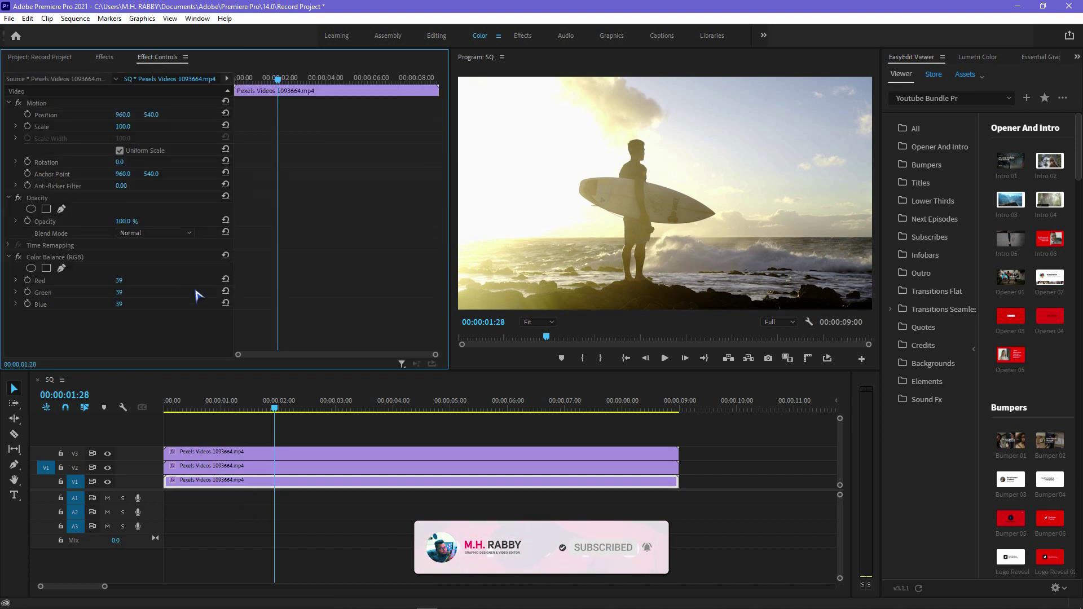
Zero Green and Blue on the V3 copy so it shows only red.
{"action": "left_click", "coordinate": [249, 452]}
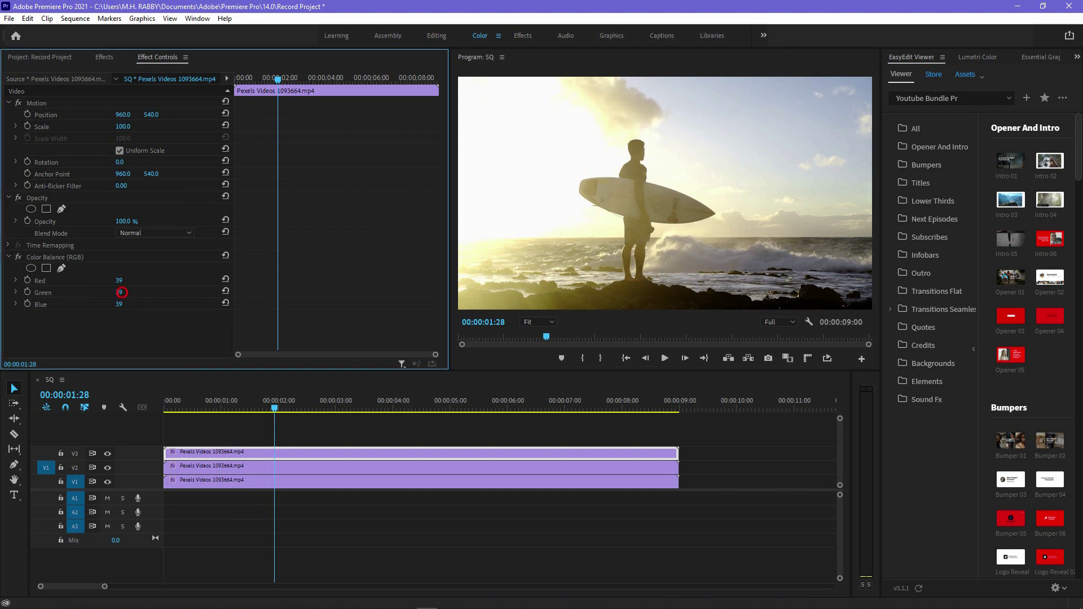
{"action": "left_click", "coordinate": [121, 292]}
{"action": "left_click", "coordinate": [117, 307]}
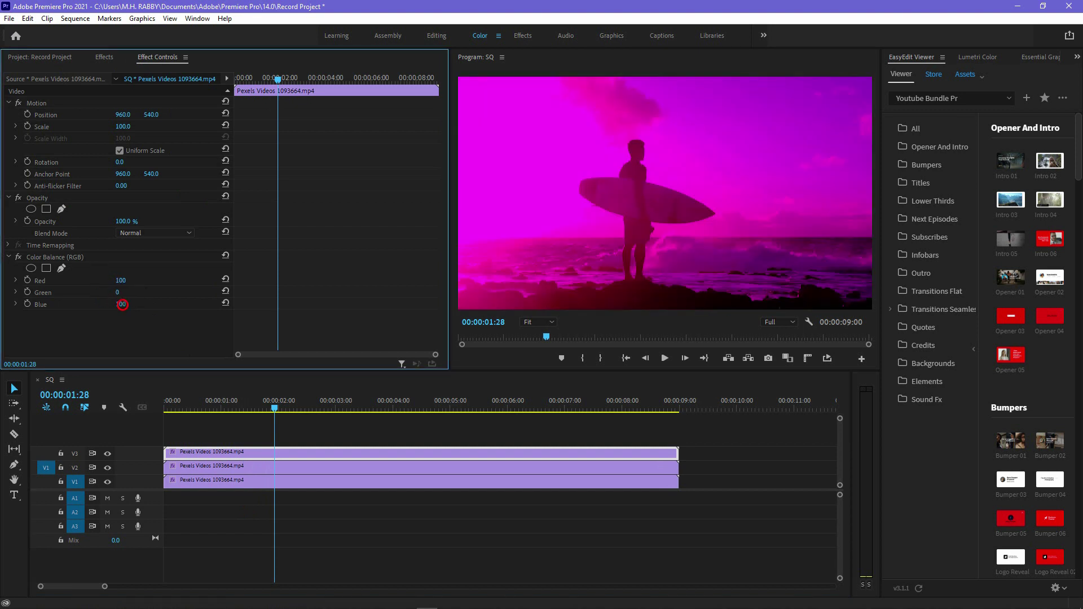
{"action": "type", "text": "0"}
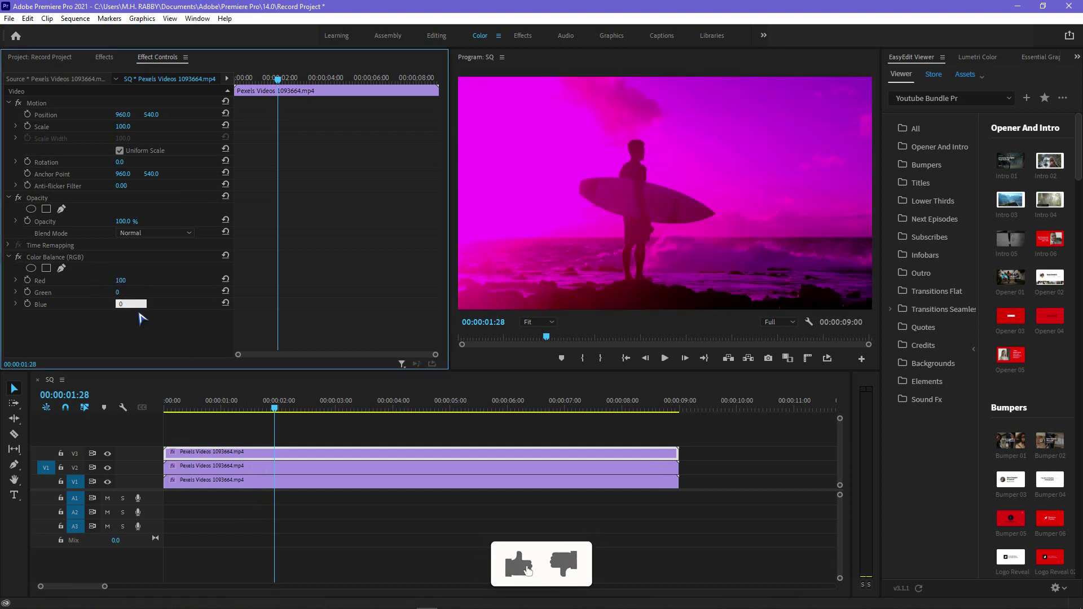
Set the V2 copy's colour balance to Red 0, Green 100, Blue 0.
{"action": "left_click", "coordinate": [236, 466]}
{"action": "left_click", "coordinate": [120, 281]}
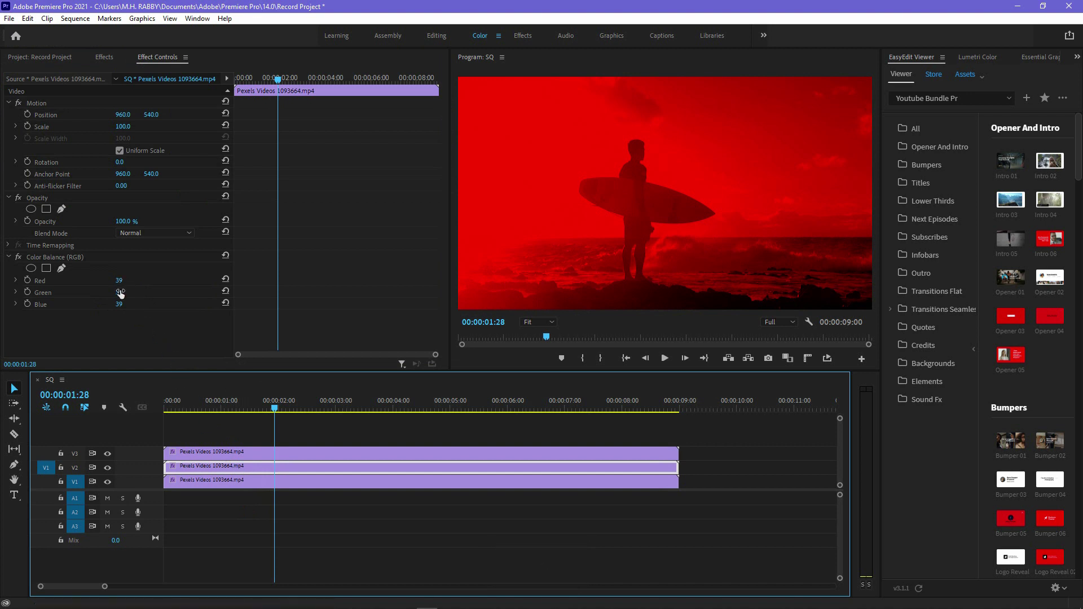
{"action": "left_click", "coordinate": [120, 281]}
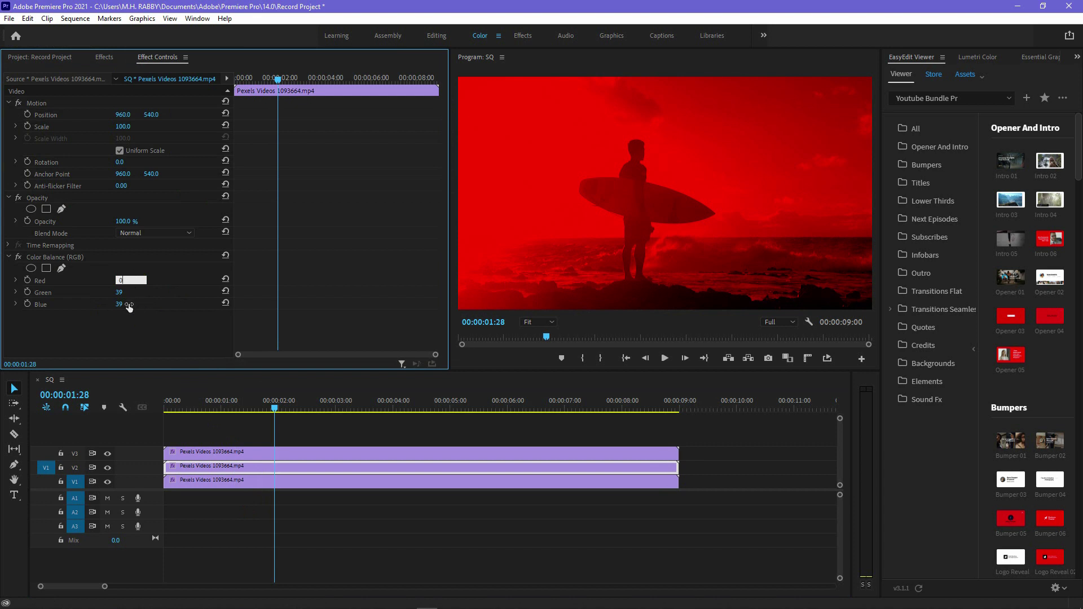
{"action": "left_click", "coordinate": [129, 305]}
{"action": "type", "text": "0"}
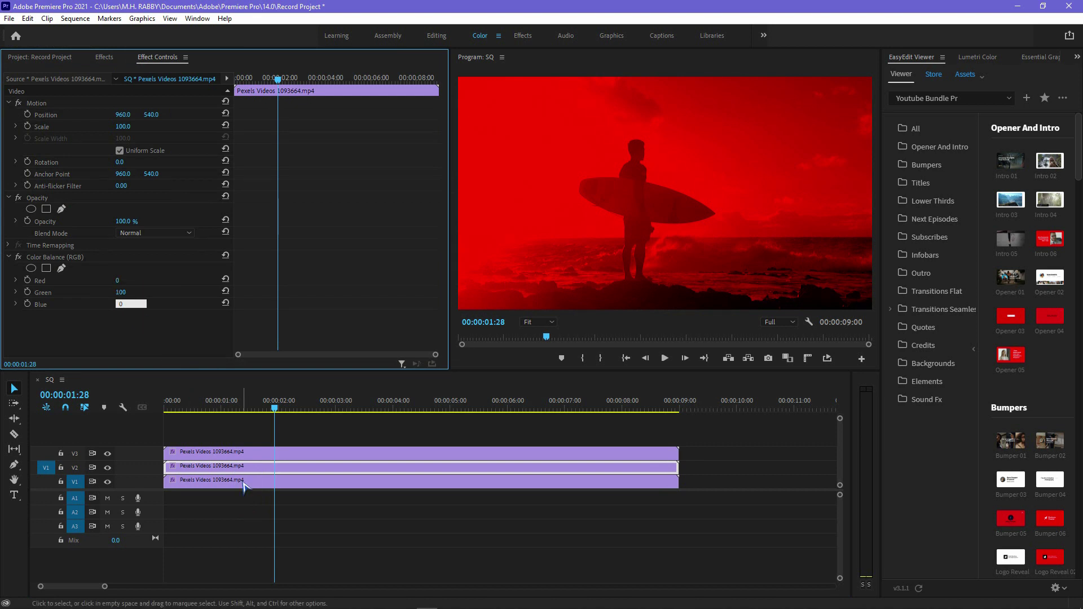
Zero Red and Green on the V1 copy so only blue remains.
{"action": "left_click", "coordinate": [245, 483]}
{"action": "left_click", "coordinate": [119, 281]}
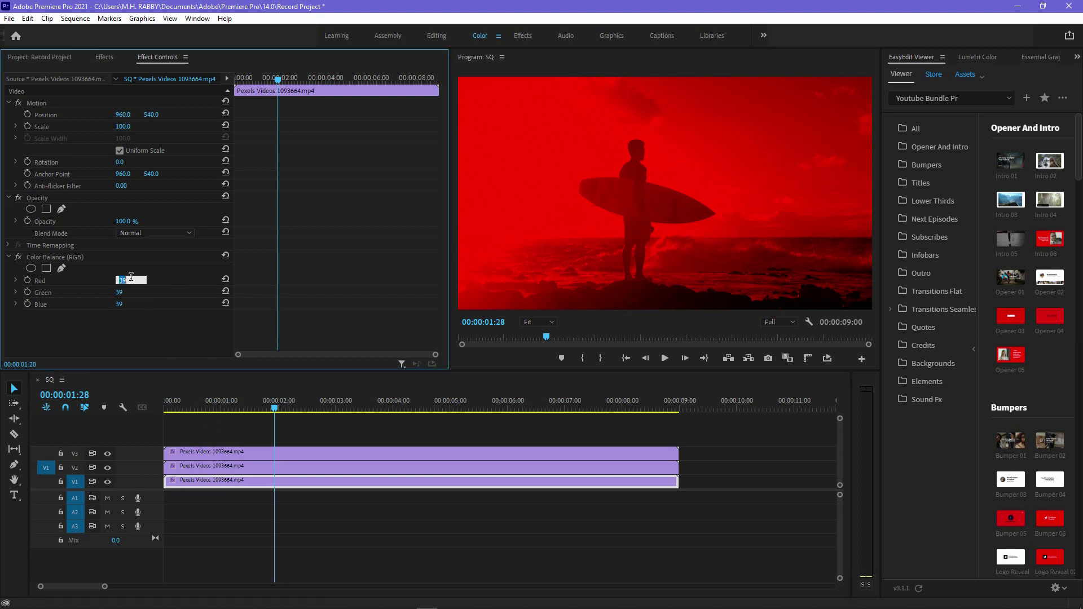
{"action": "left_click", "coordinate": [125, 293]}
{"action": "left_click", "coordinate": [223, 456]}
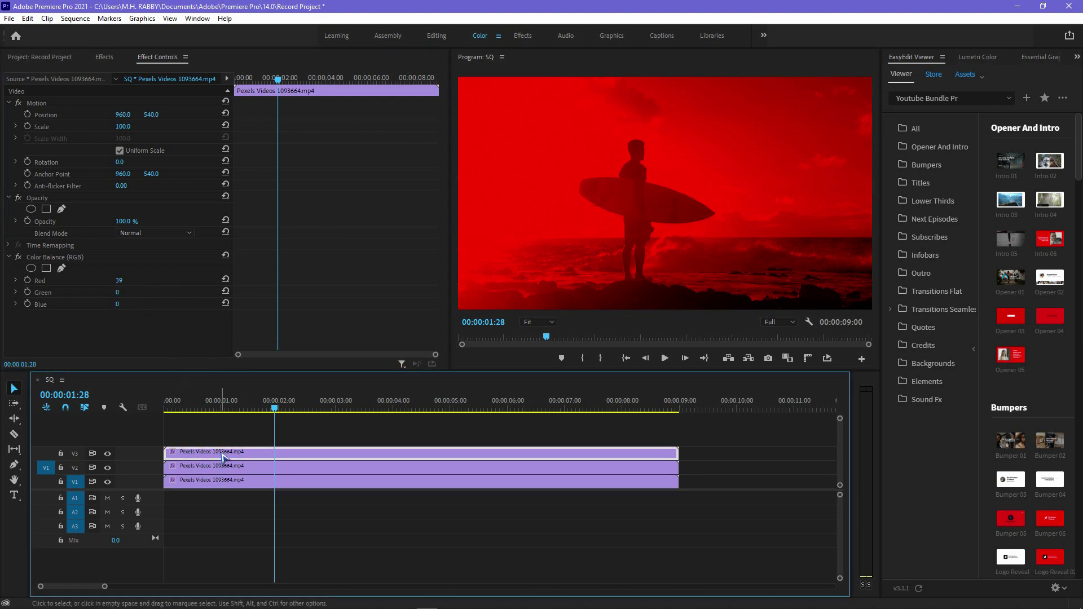
Set the red V3 and green V2 copies to Screen blend mode, with the playhead at 00:00:01:00.
{"action": "left_click", "coordinate": [137, 233]}
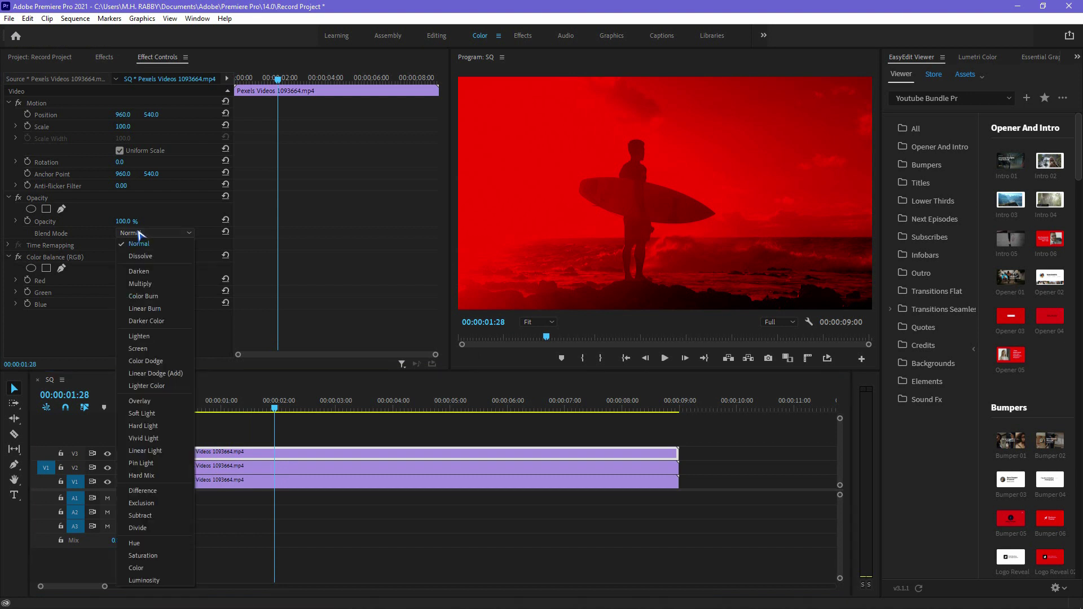
{"action": "left_click", "coordinate": [152, 349]}
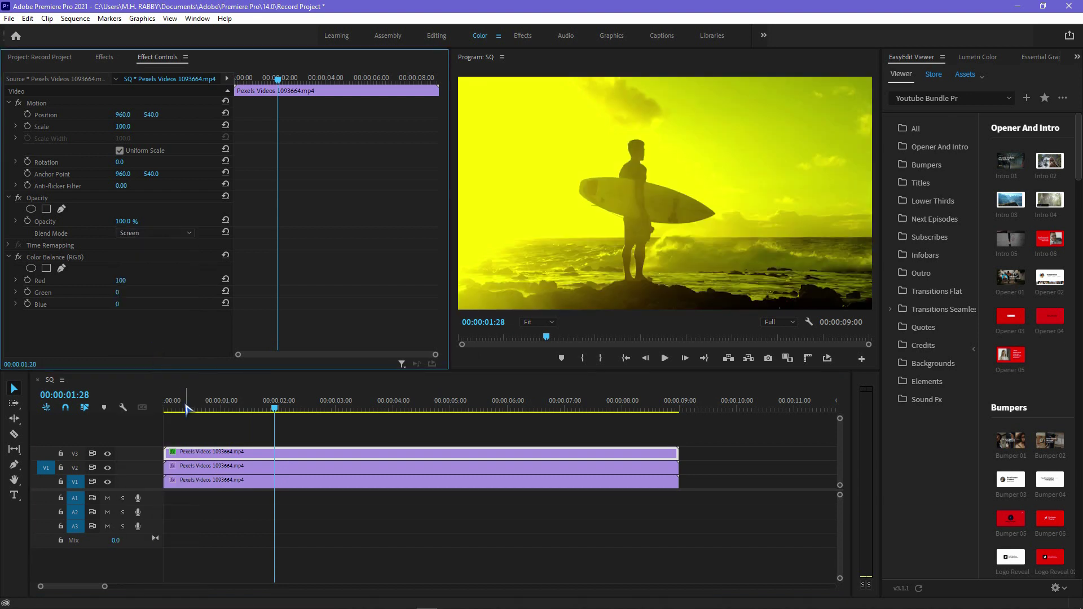
{"action": "left_click", "coordinate": [202, 466]}
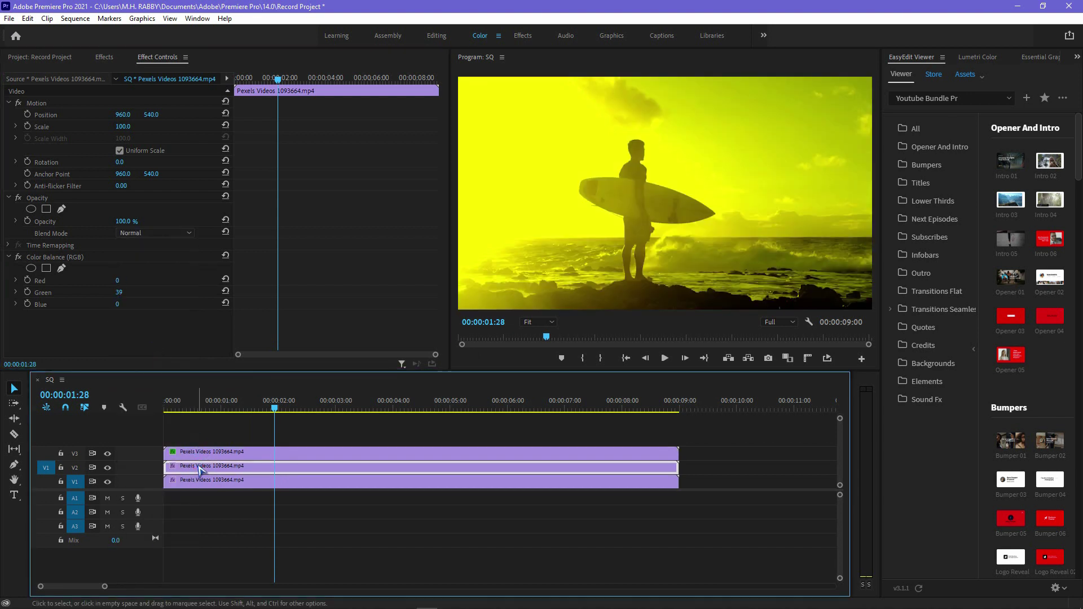
{"action": "left_click", "coordinate": [130, 233]}
{"action": "left_click", "coordinate": [145, 353]}
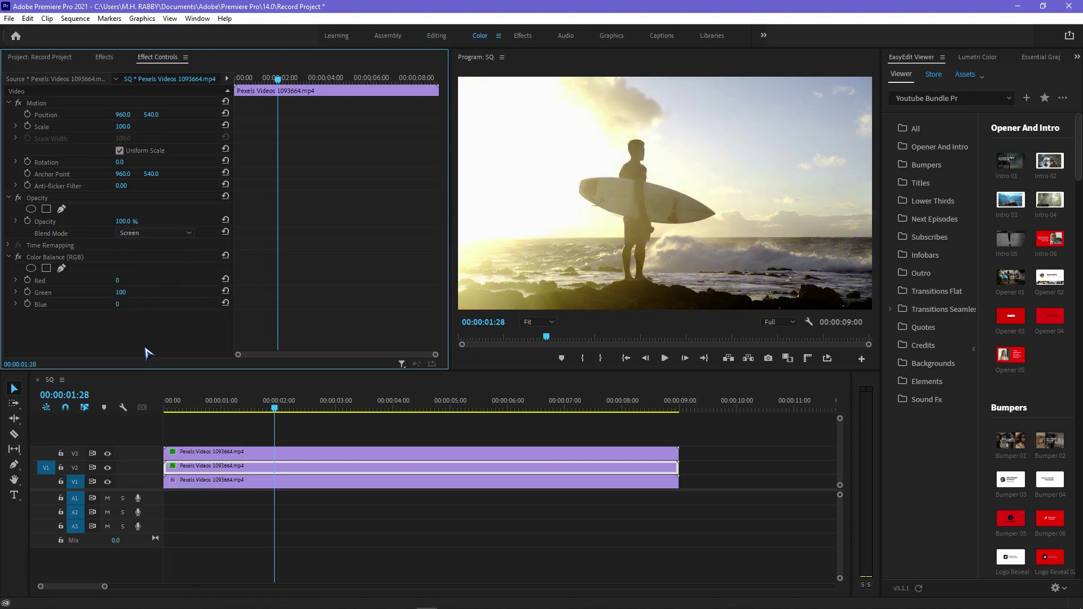
{"action": "left_click", "coordinate": [221, 403]}
{"action": "left_click", "coordinate": [225, 453]}
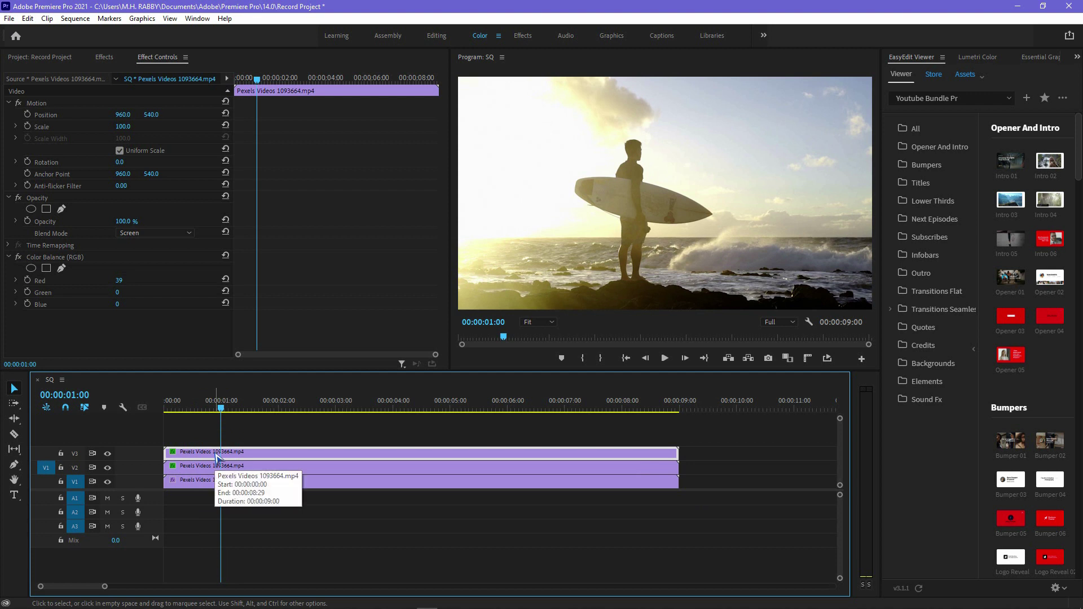
Keyframe the red copy's Position: X 976 at 01:05, back to 960 at 01:10.
{"action": "left_click", "coordinate": [27, 126]}
{"action": "left_click", "coordinate": [27, 115]}
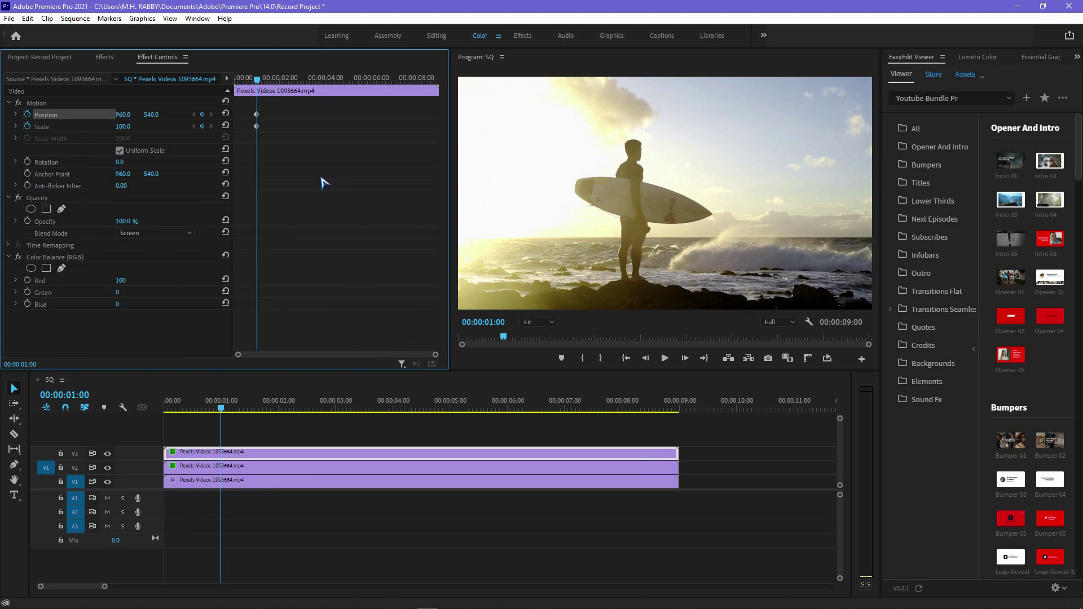
{"action": "key", "text": "shift+Right"}
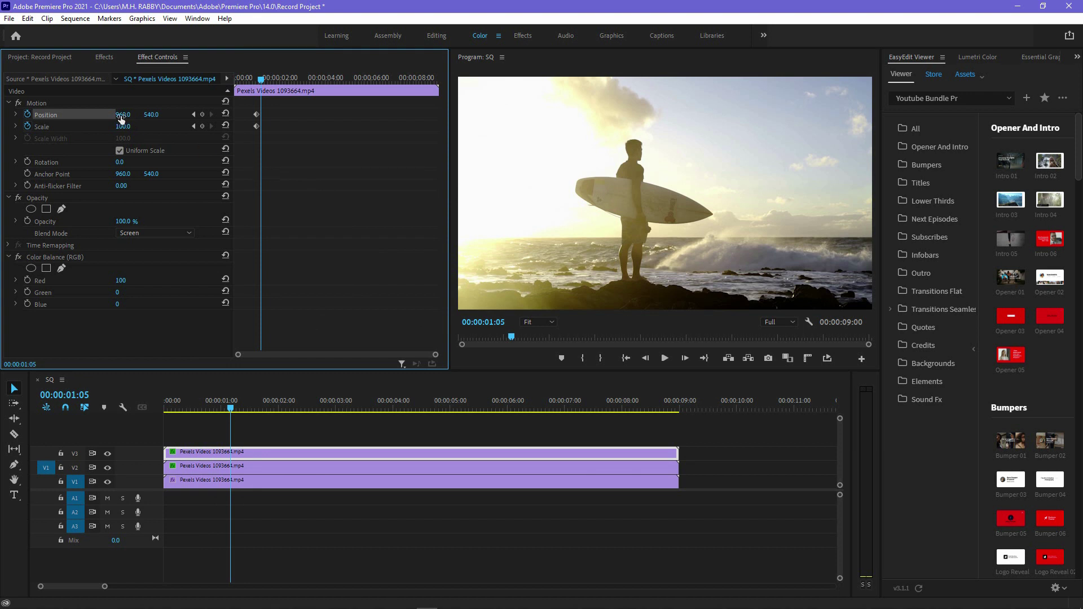
{"action": "left_click_drag", "start_coordinate": [120, 115], "coordinate": [131, 117]}
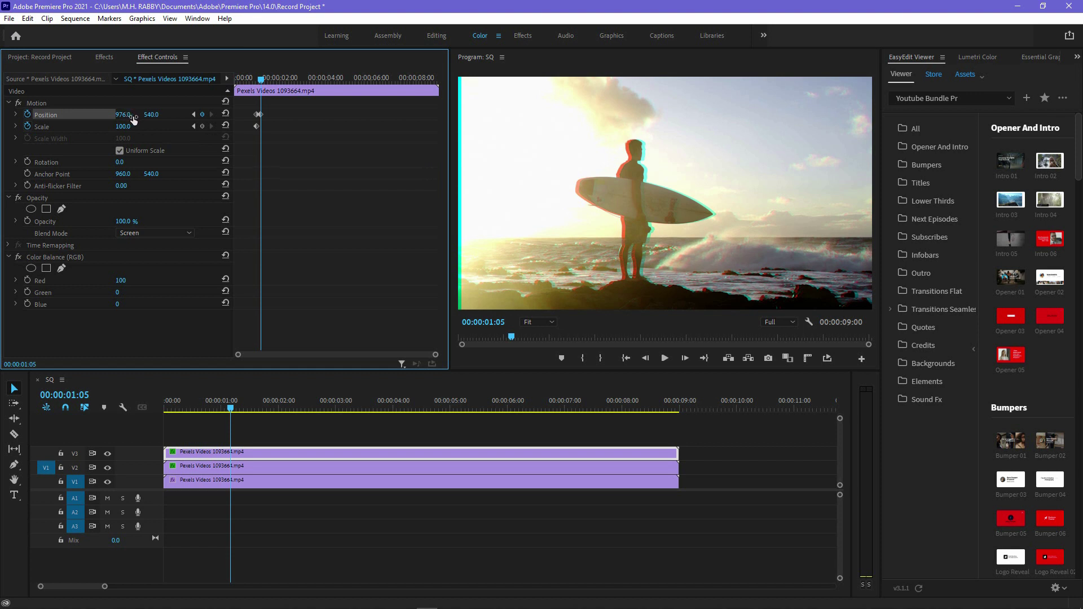
{"action": "key", "text": "shift+Right"}
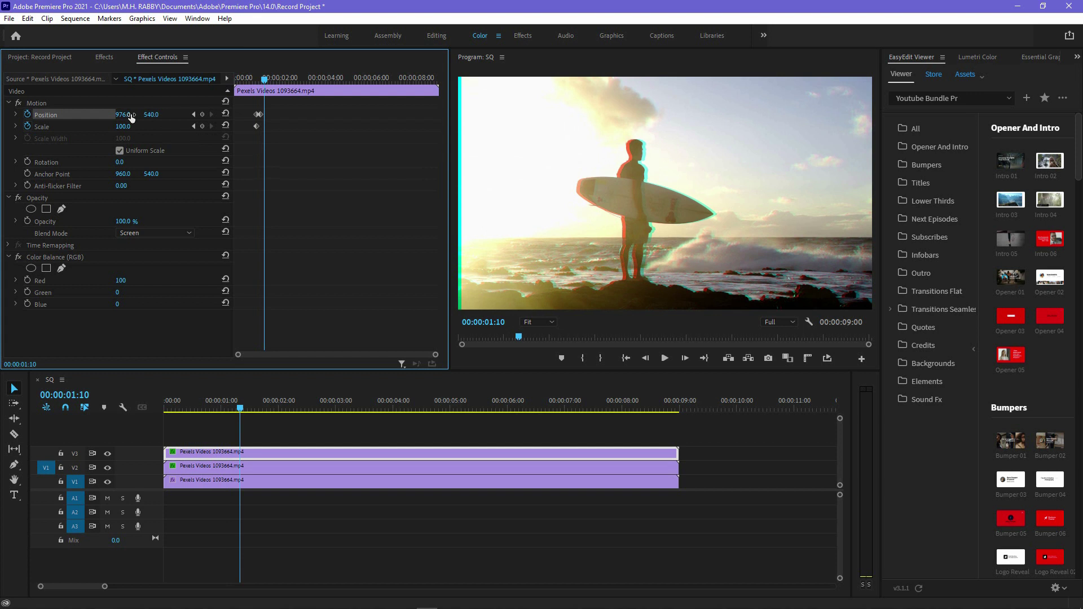
{"action": "left_click", "coordinate": [226, 114]}
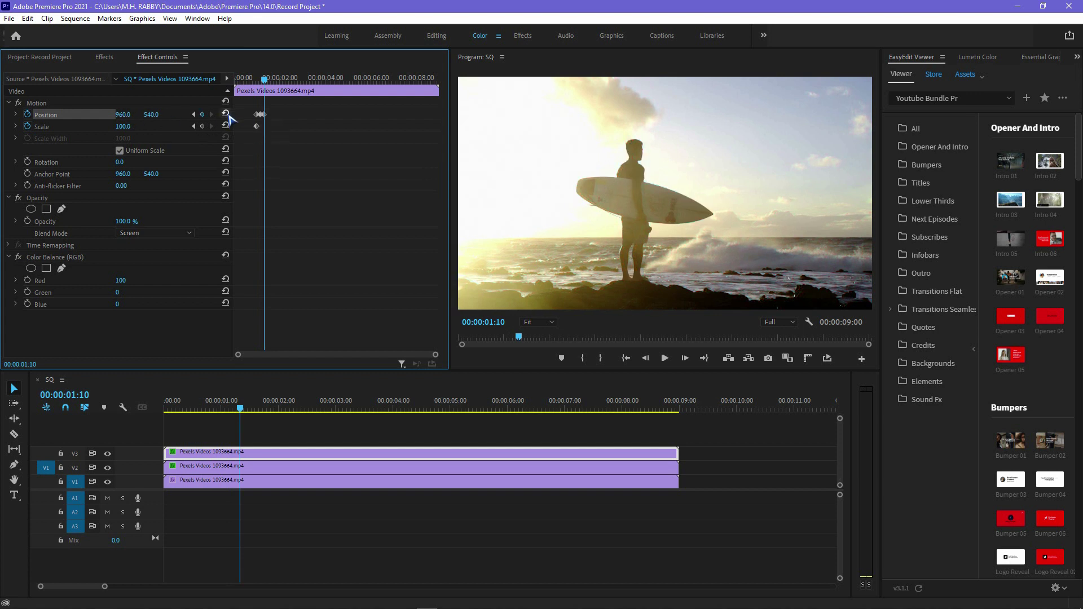
{"action": "left_click_drag", "start_coordinate": [435, 354], "coordinate": [270, 356]}
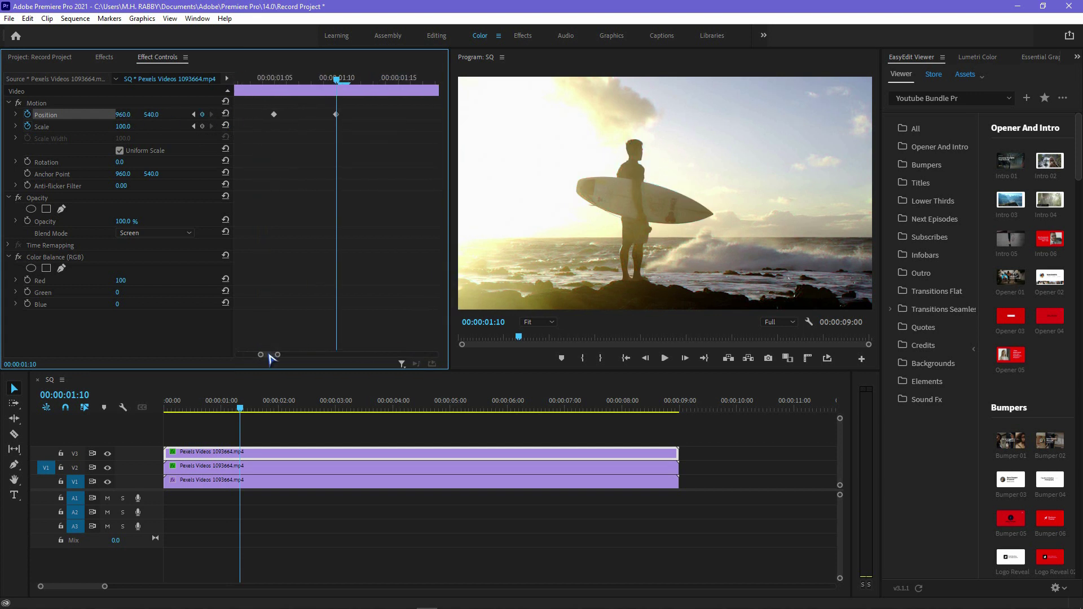
{"action": "left_click_drag", "start_coordinate": [337, 83], "coordinate": [291, 90]}
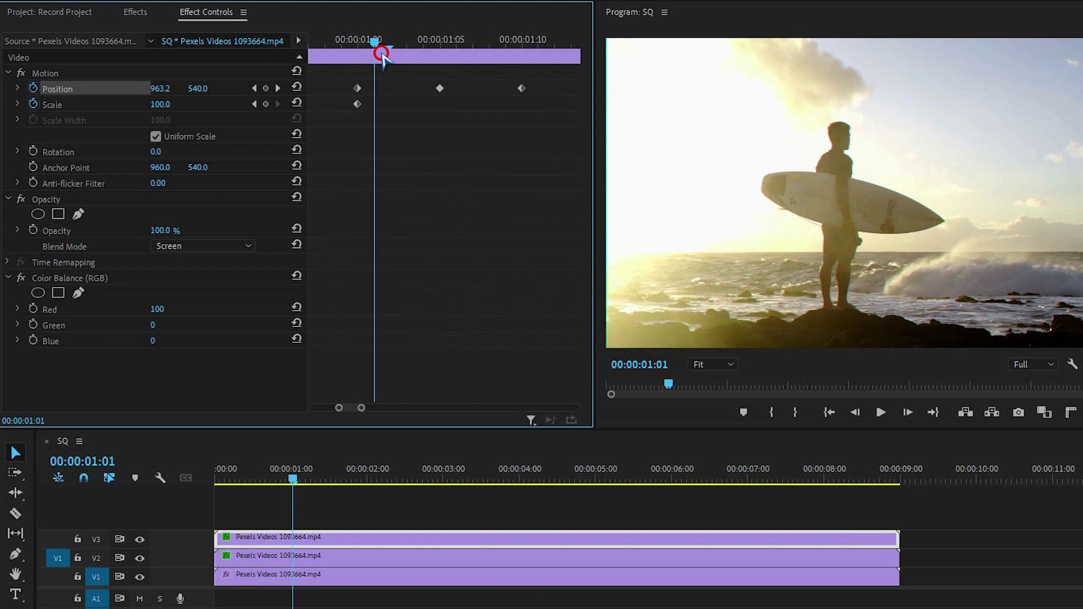
Add left-offset Position keyframes on the red copy at 01:01 and 01:09.
{"action": "mouse_move", "coordinate": [382, 56]}
{"action": "left_mouse_down"}
{"action": "mouse_move", "coordinate": [359, 53]}
{"action": "mouse_move", "coordinate": [366, 58]}
{"action": "left_mouse_up"}
{"action": "mouse_move", "coordinate": [162, 93]}
{"action": "left_mouse_down"}
{"action": "mouse_move", "coordinate": [140, 96]}
{"action": "mouse_move", "coordinate": [149, 96]}
{"action": "left_mouse_up"}
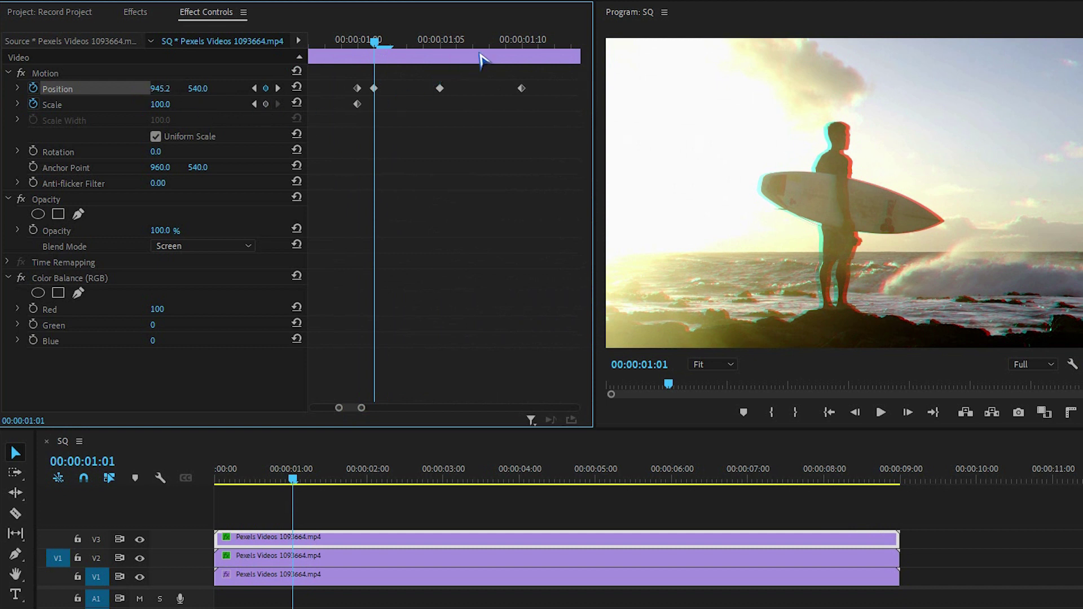
{"action": "left_click", "coordinate": [522, 42]}
{"action": "left_click_drag", "start_coordinate": [523, 41], "coordinate": [506, 41]}
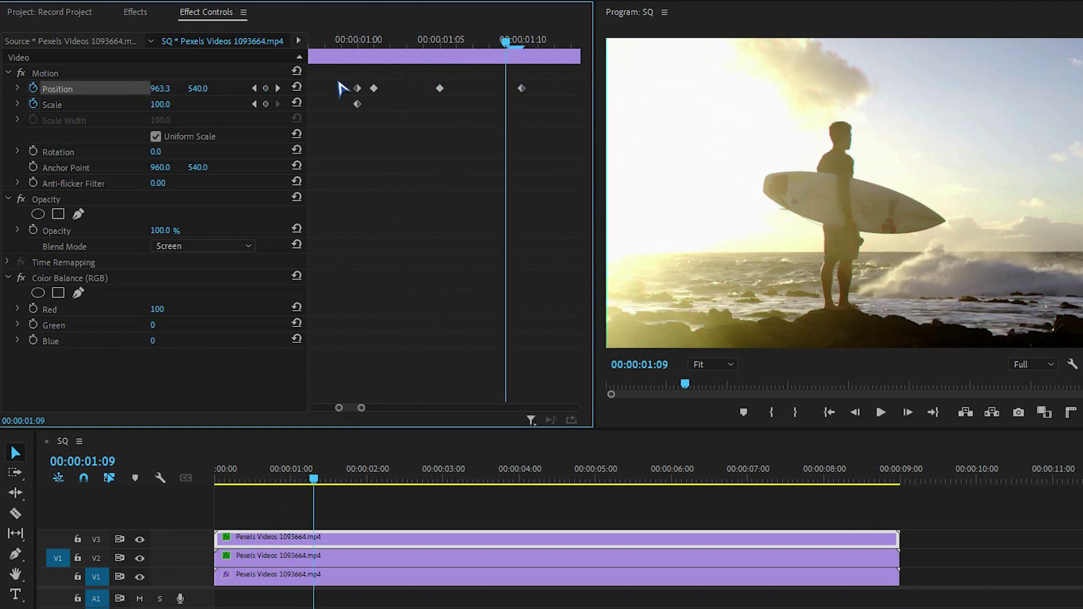
{"action": "left_click_drag", "start_coordinate": [165, 90], "coordinate": [149, 87]}
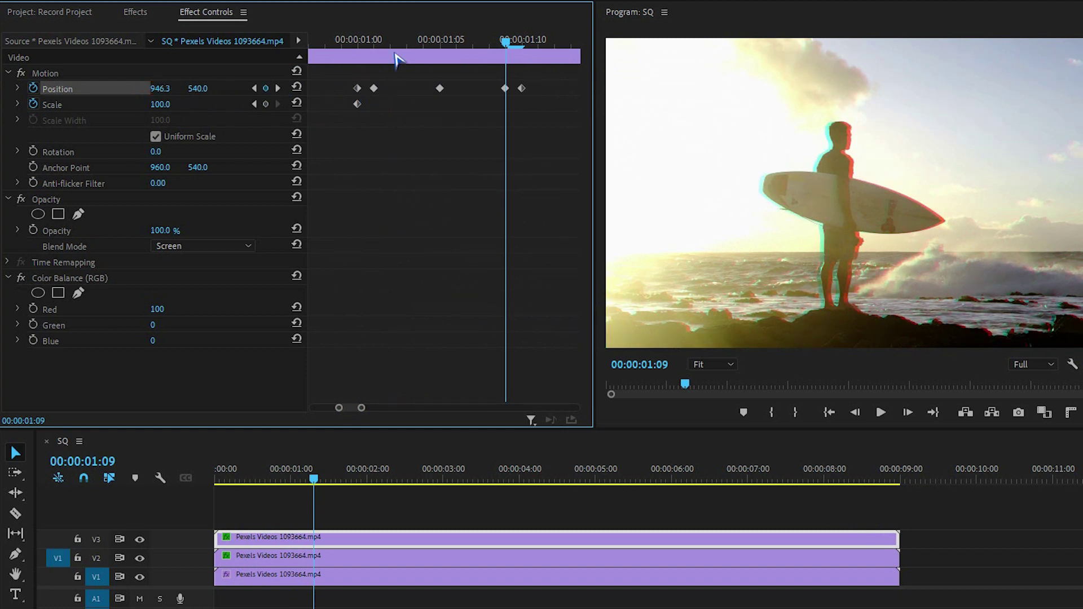
Keyframe Scale at 105 for 01:01 and 01:09, 100 at 01:05, plus a keyframe at 01:10.
{"action": "left_click_drag", "start_coordinate": [391, 42], "coordinate": [371, 42]}
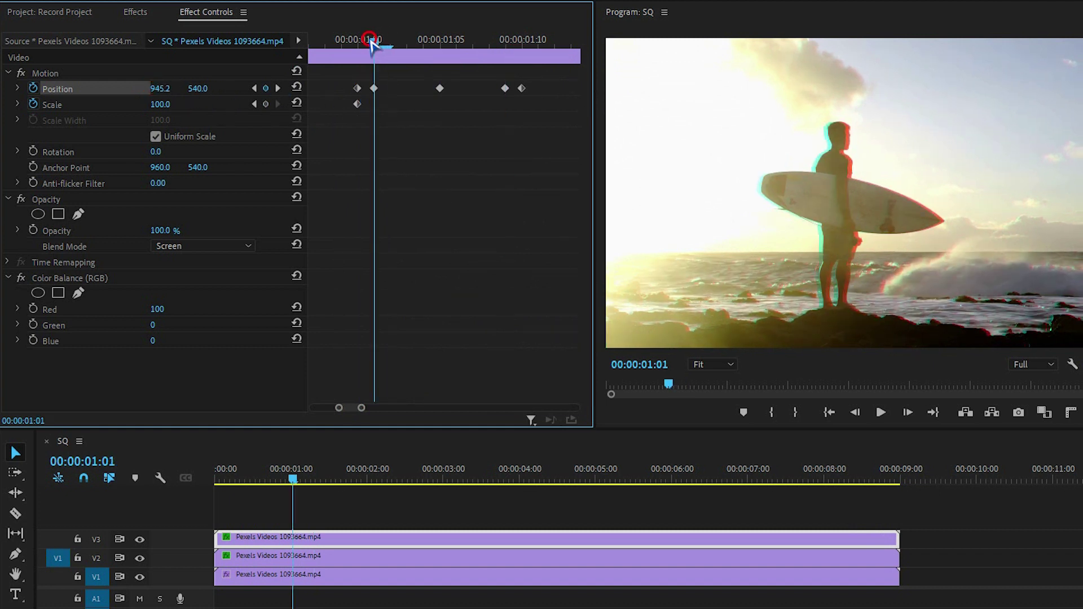
{"action": "left_click", "coordinate": [169, 103]}
{"action": "type", "text": "10"}
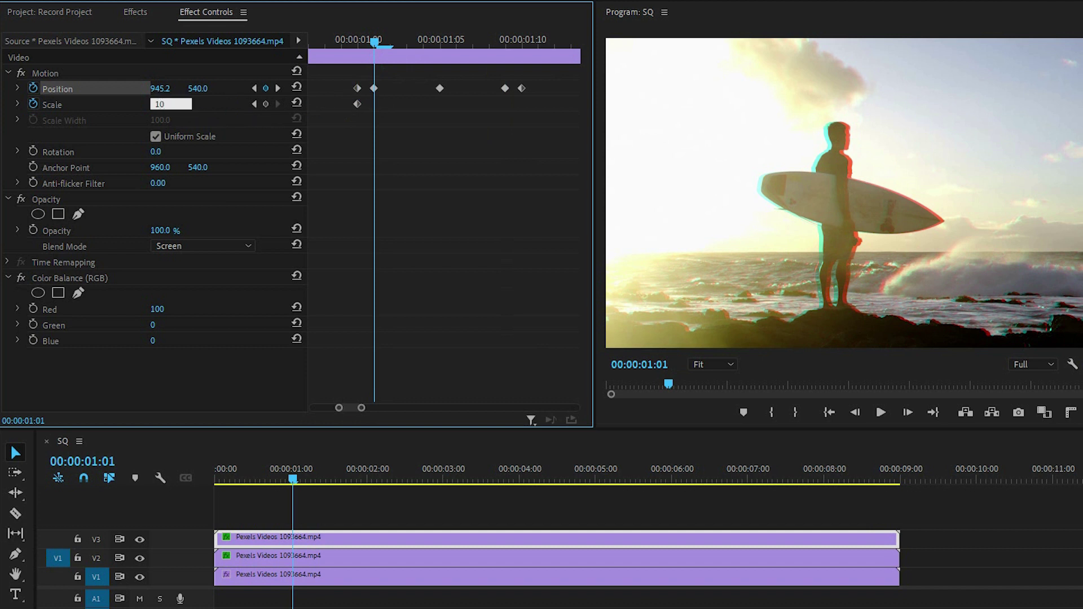
{"action": "type", "text": "5"}
{"action": "left_click", "coordinate": [424, 42]}
{"action": "left_click", "coordinate": [440, 43]}
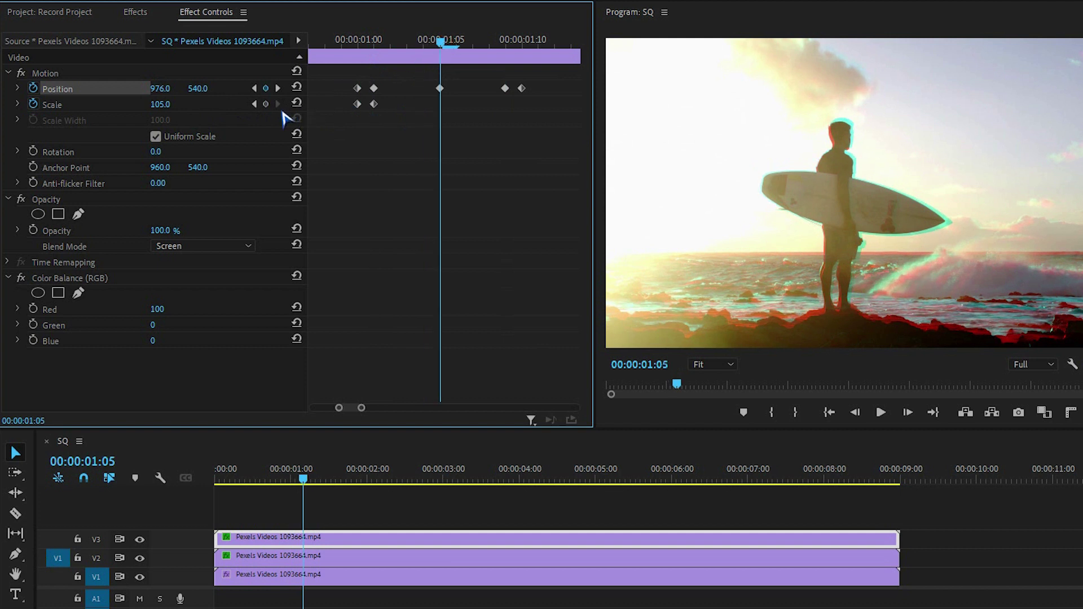
{"action": "left_click", "coordinate": [298, 104]}
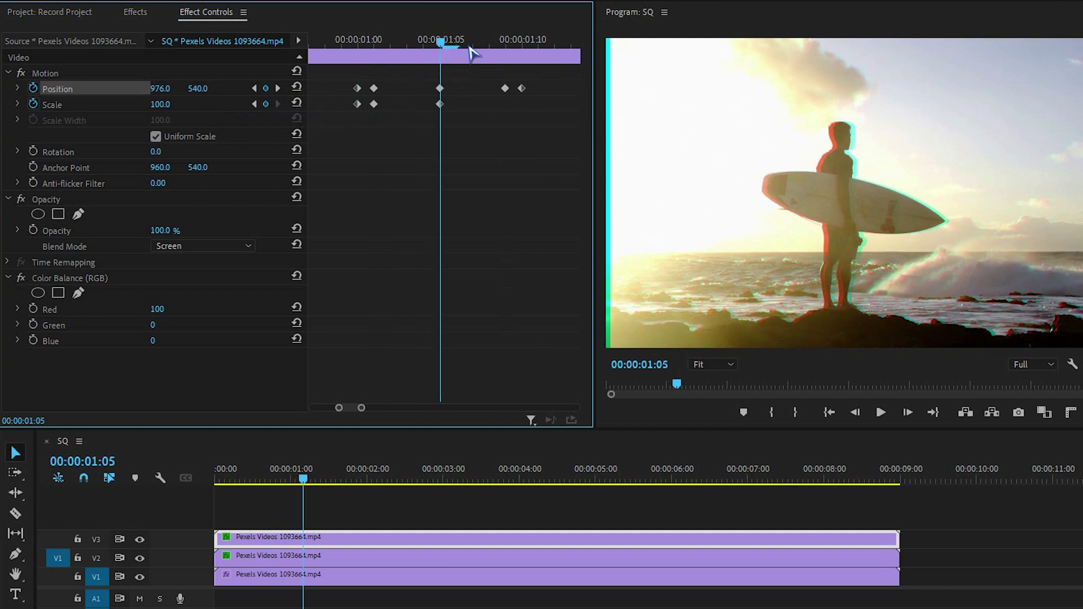
{"action": "left_click_drag", "start_coordinate": [474, 43], "coordinate": [524, 44]}
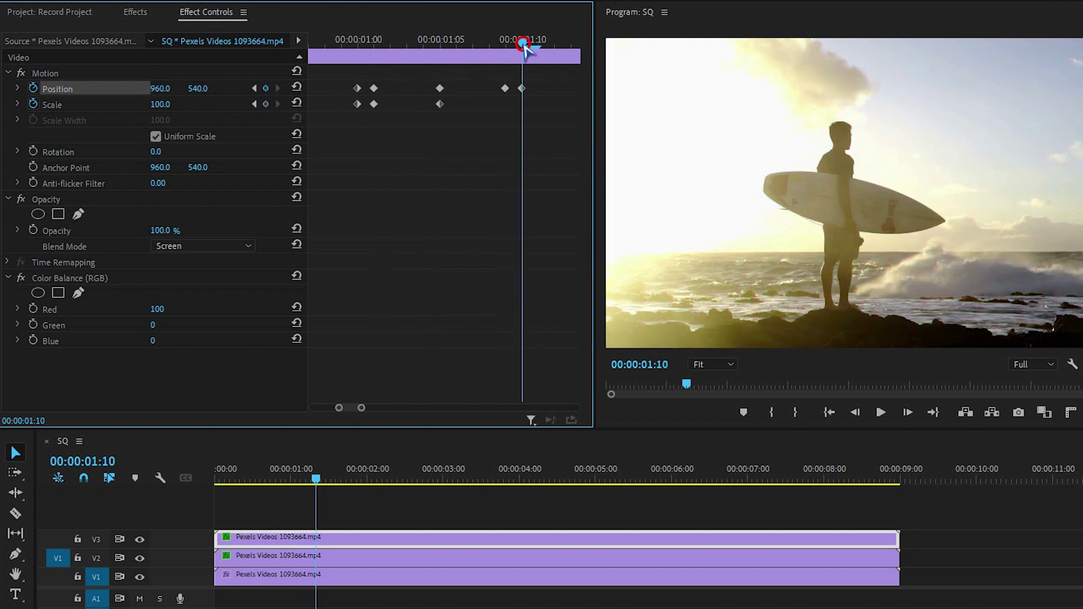
{"action": "left_click", "coordinate": [266, 105]}
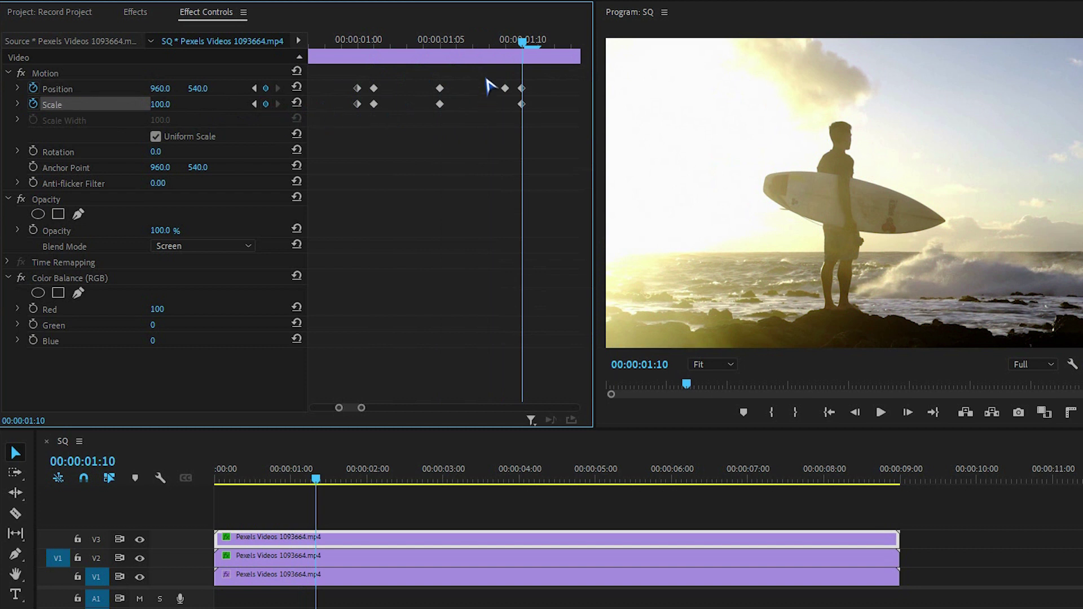
{"action": "left_click", "coordinate": [506, 40]}
{"action": "left_click", "coordinate": [169, 104]}
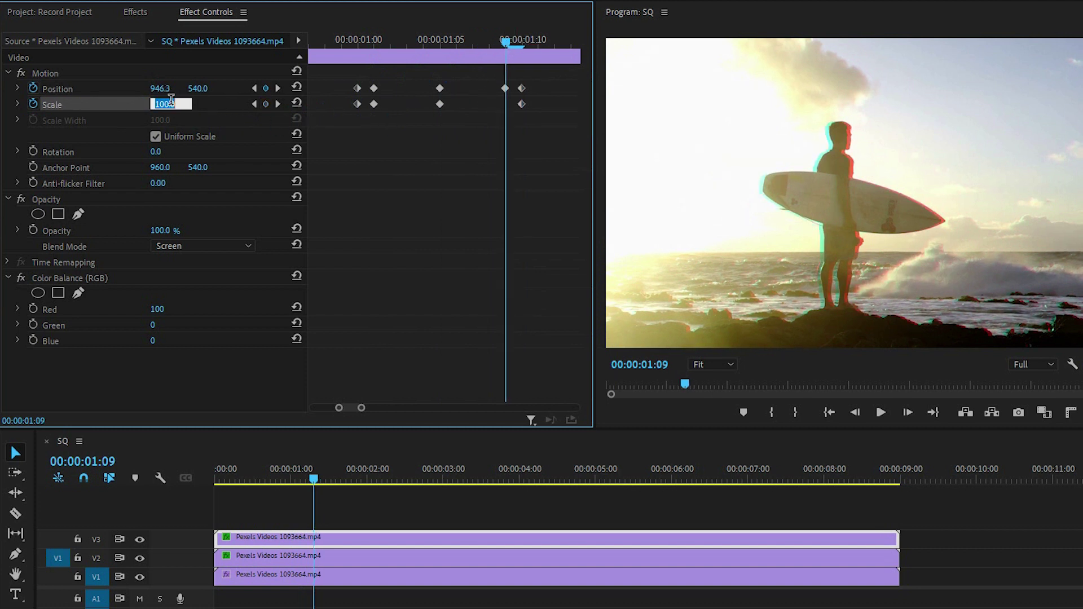
{"action": "type", "text": "105"}
{"action": "key", "text": "Return"}
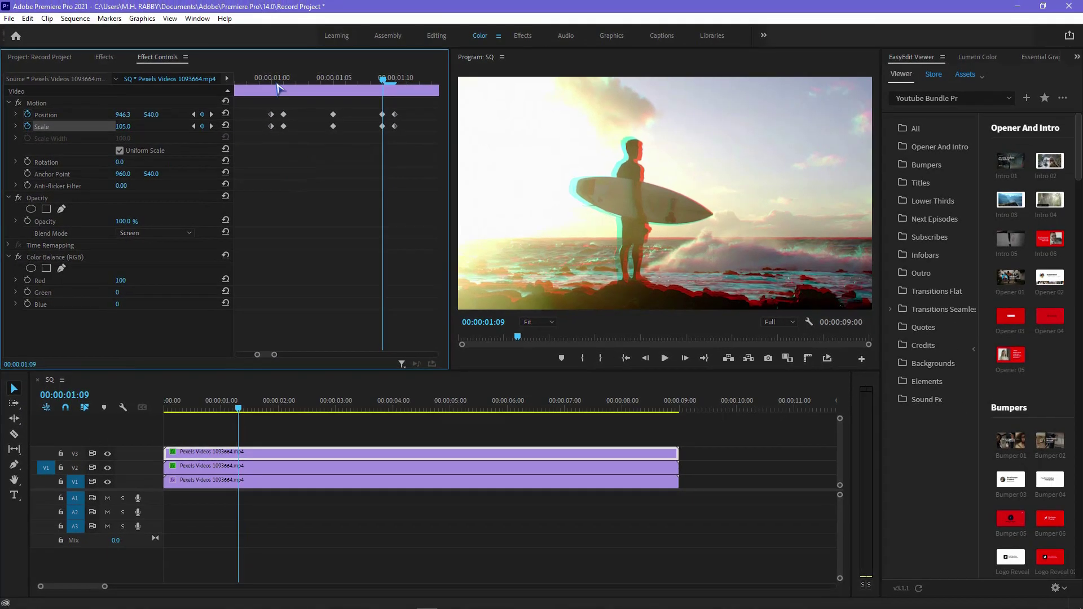
Preview the jittering RGB glitch from 01:00 and step through its frames.
{"action": "left_click", "coordinate": [354, 40]}
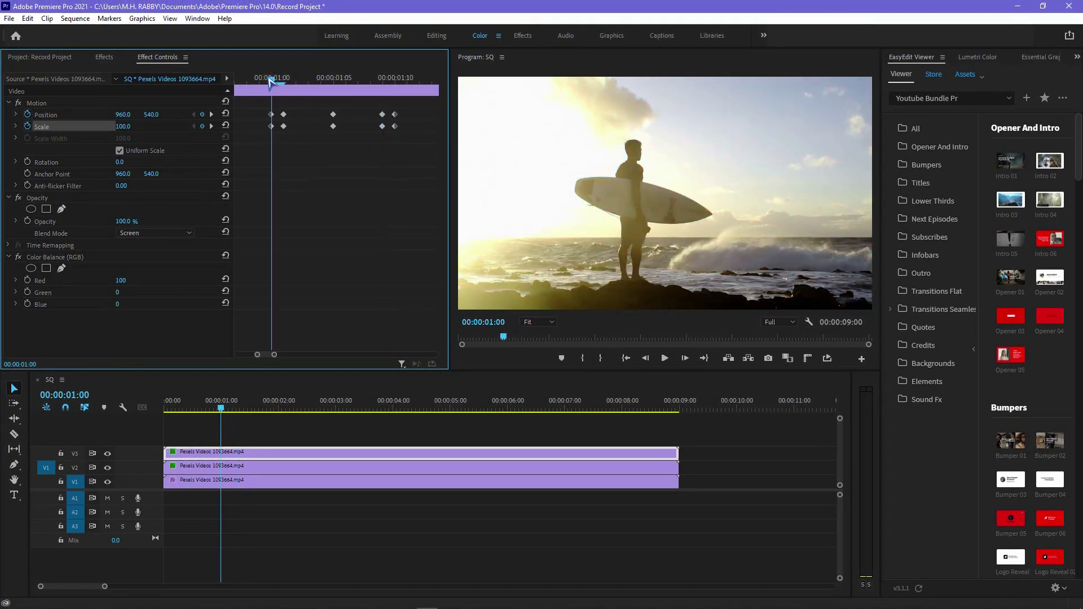
{"action": "key", "text": "space"}
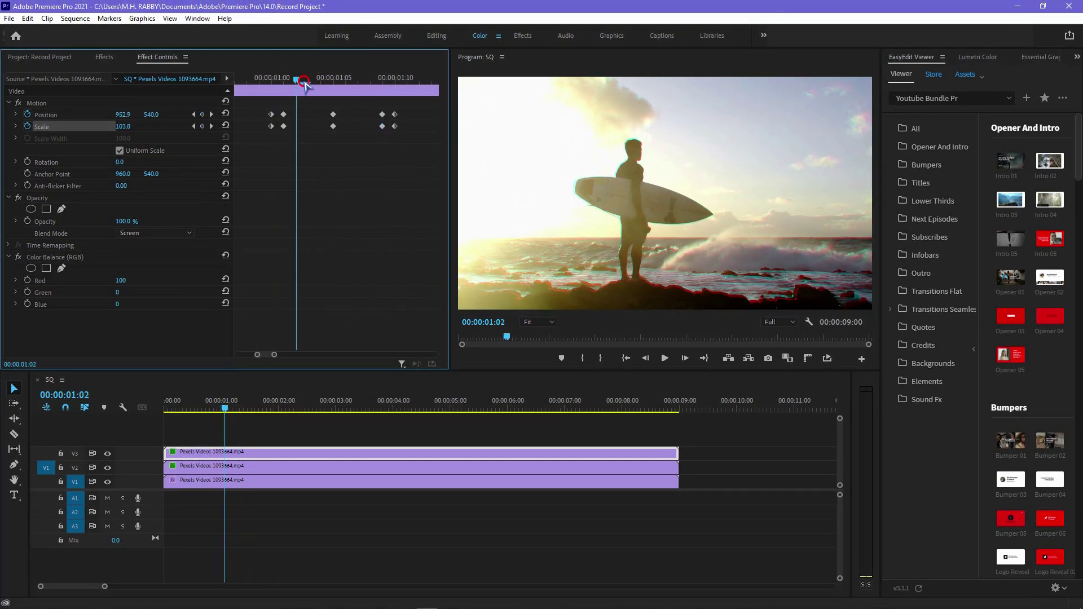
{"action": "left_click", "coordinate": [298, 103]}
{"action": "left_click_drag", "start_coordinate": [298, 103], "coordinate": [333, 121]}
{"action": "left_click_drag", "start_coordinate": [214, 437], "coordinate": [249, 500]}
Nest the three stacked surfer clips into Nested Sequence 03, playhead back at 01:00.
{"action": "right_click", "coordinate": [248, 488]}
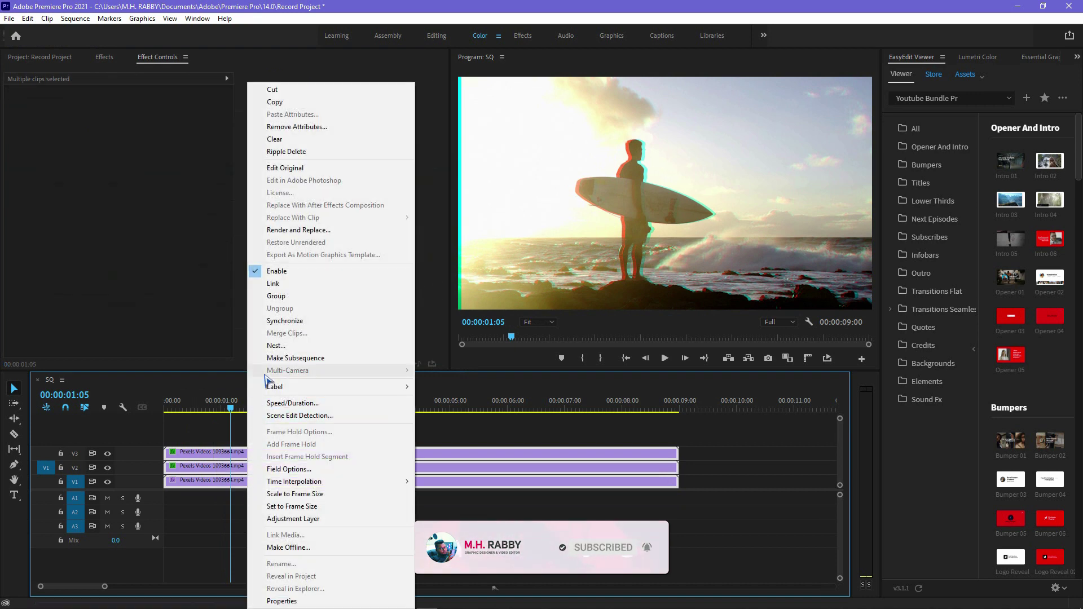
{"action": "left_click", "coordinate": [282, 346]}
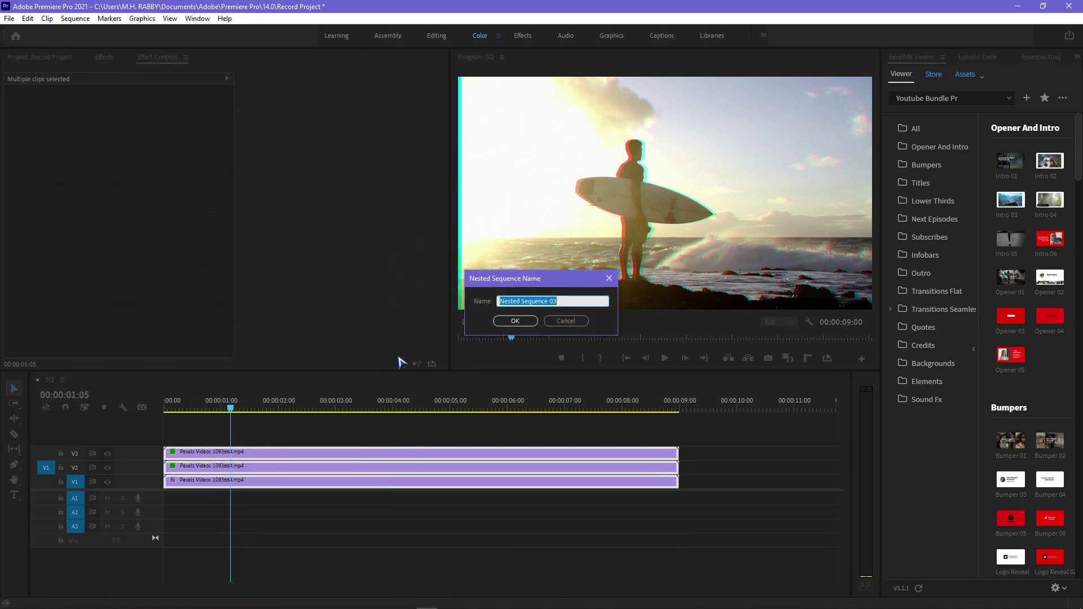
{"action": "left_click", "coordinate": [502, 320]}
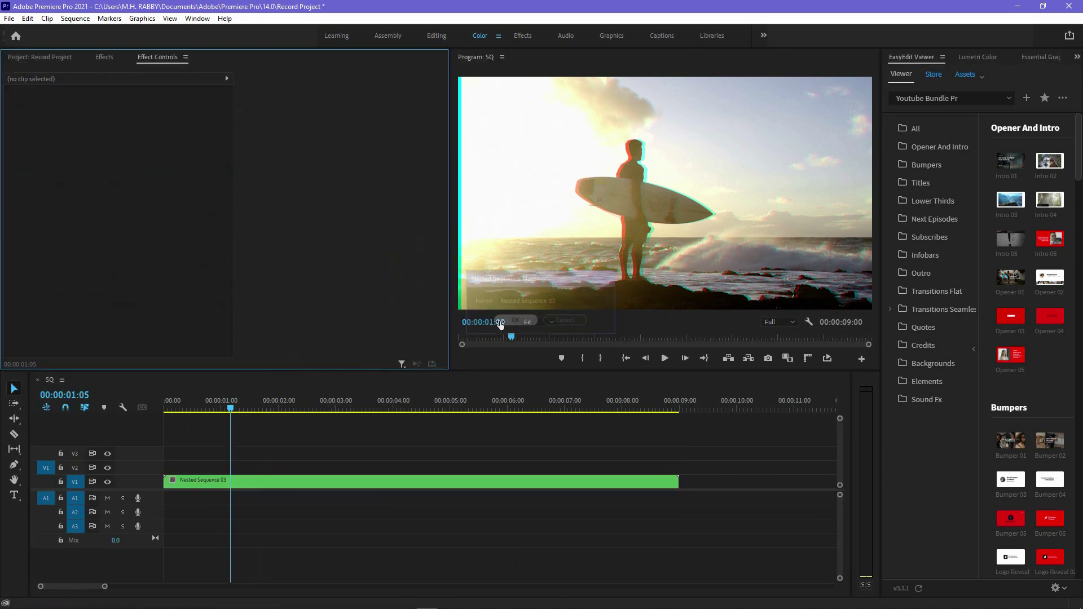
{"action": "left_click", "coordinate": [236, 482]}
{"action": "left_click_drag", "start_coordinate": [231, 412], "coordinate": [222, 410]}
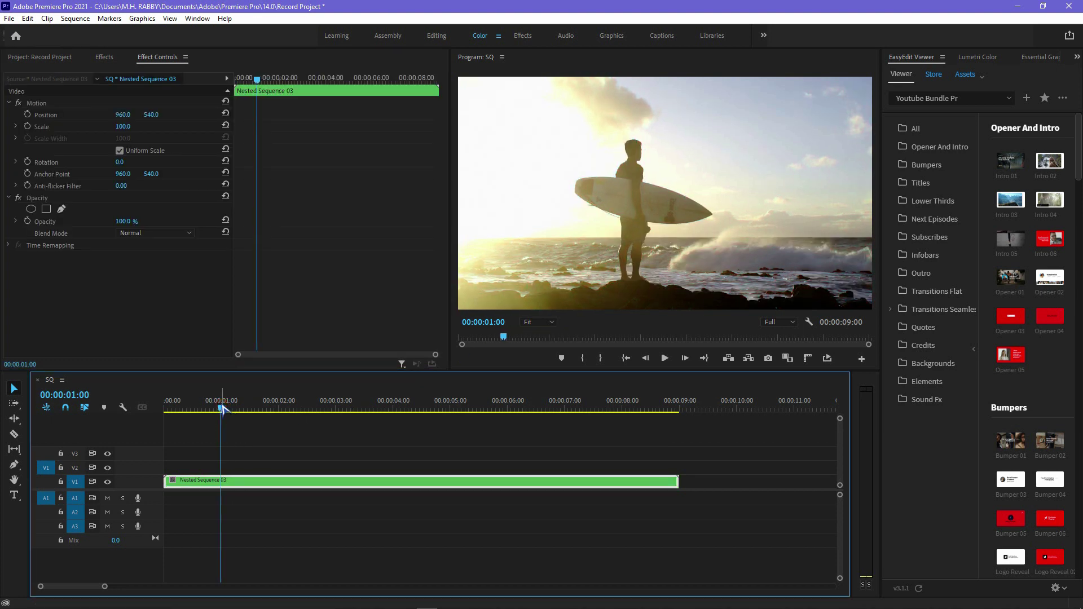
Razor-cut the nested clip at 00:00:01:00 and 00:00:01:10.
{"action": "key", "text": "c"}
{"action": "left_click", "coordinate": [222, 481]}
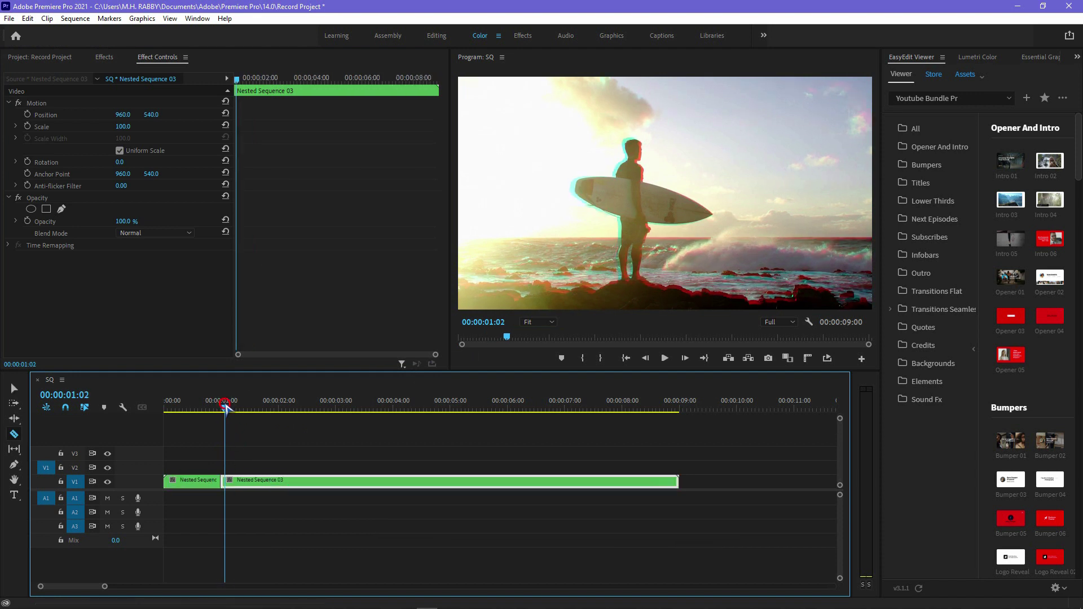
{"action": "left_click_drag", "start_coordinate": [223, 408], "coordinate": [242, 413]}
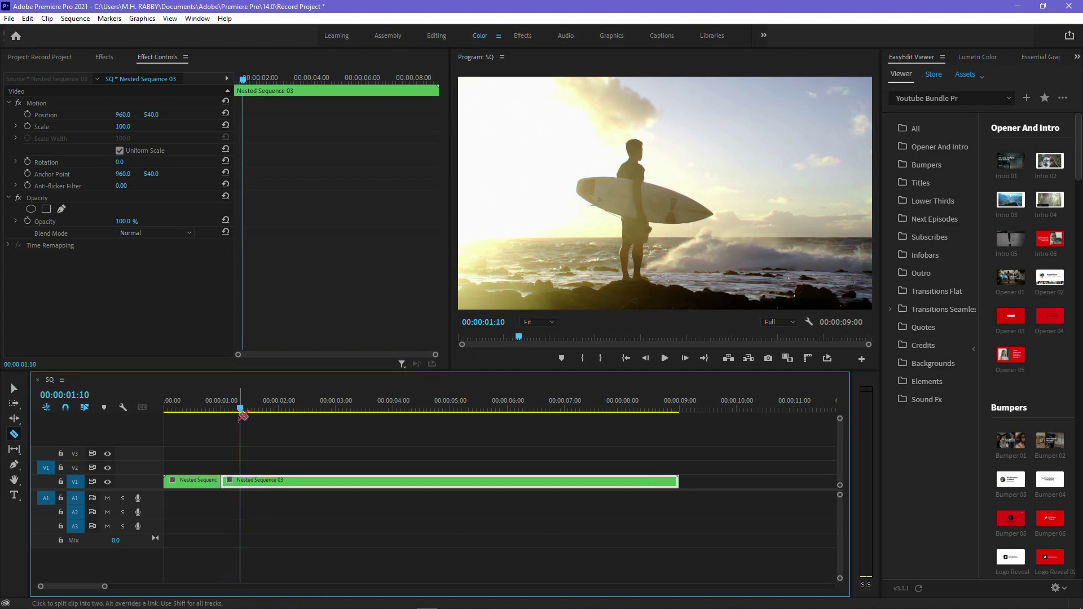
{"action": "left_click", "coordinate": [242, 480]}
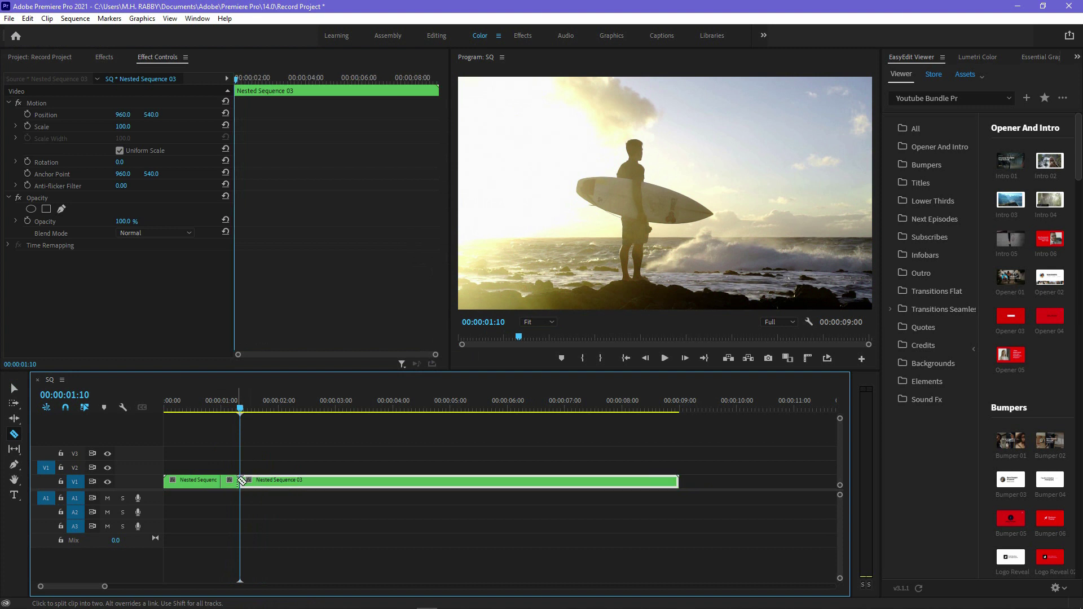
Select the short middle clip, zoom the timeline, and park the playhead at 00:00:01:05.
{"action": "key", "text": "v"}
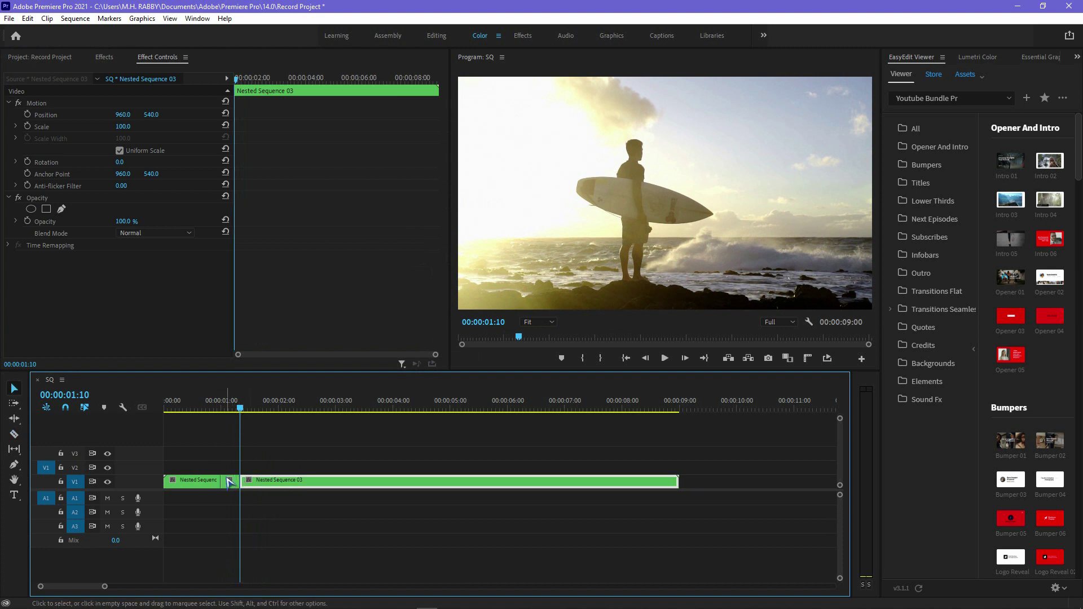
{"action": "left_click", "coordinate": [228, 480]}
{"action": "scroll", "coordinate": [207, 480], "scroll_direction": "up", "scroll_amount": 2, "text": "alt"}
{"action": "scroll", "coordinate": [261, 467], "scroll_direction": "up", "scroll_amount": 3, "text": "alt"}
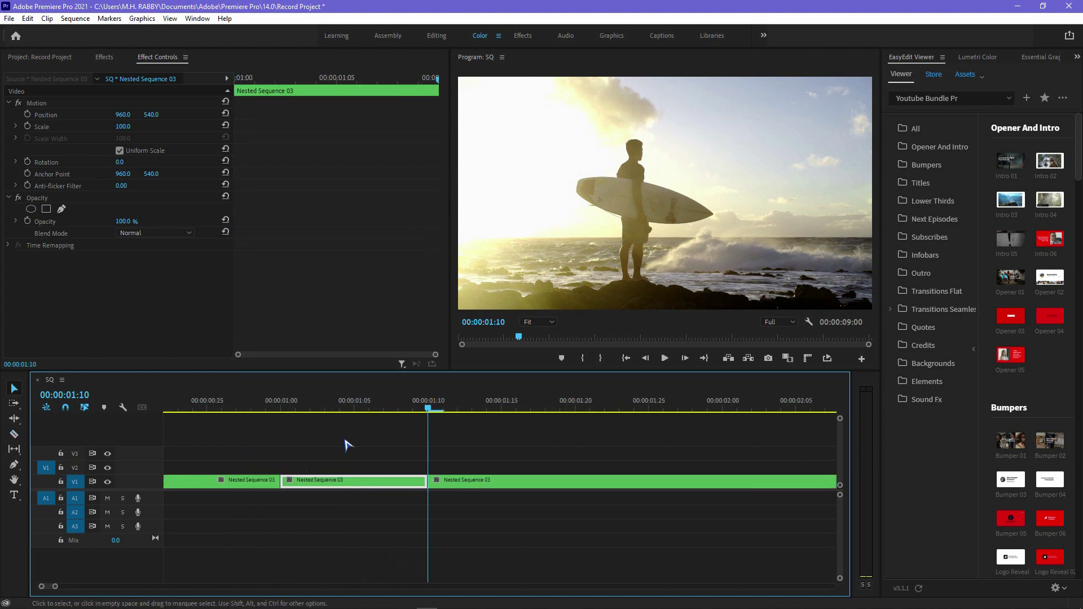
{"action": "left_click", "coordinate": [340, 415]}
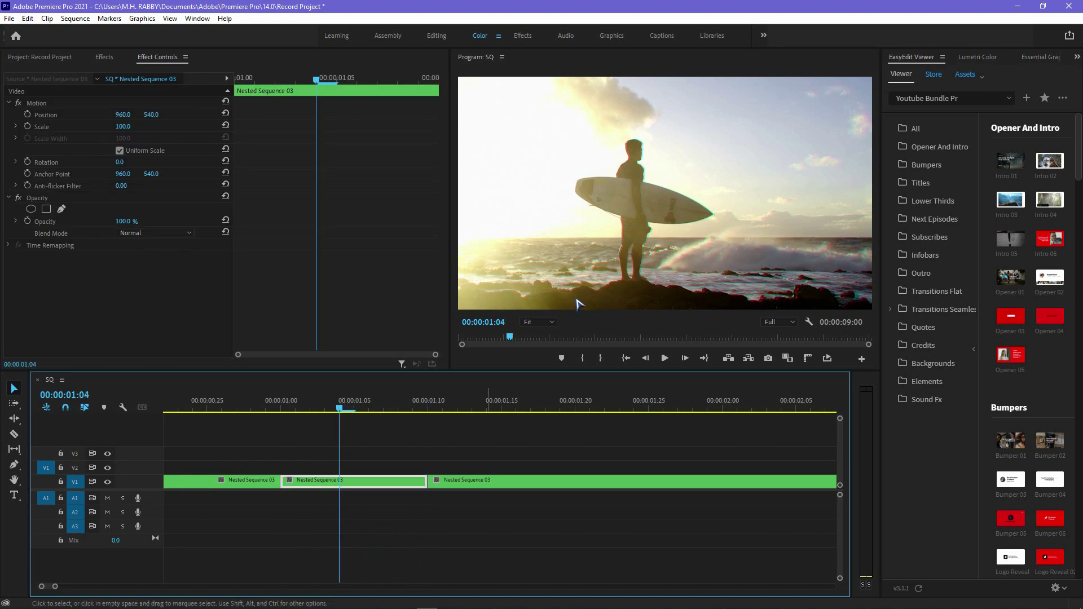
{"action": "key", "text": "Right"}
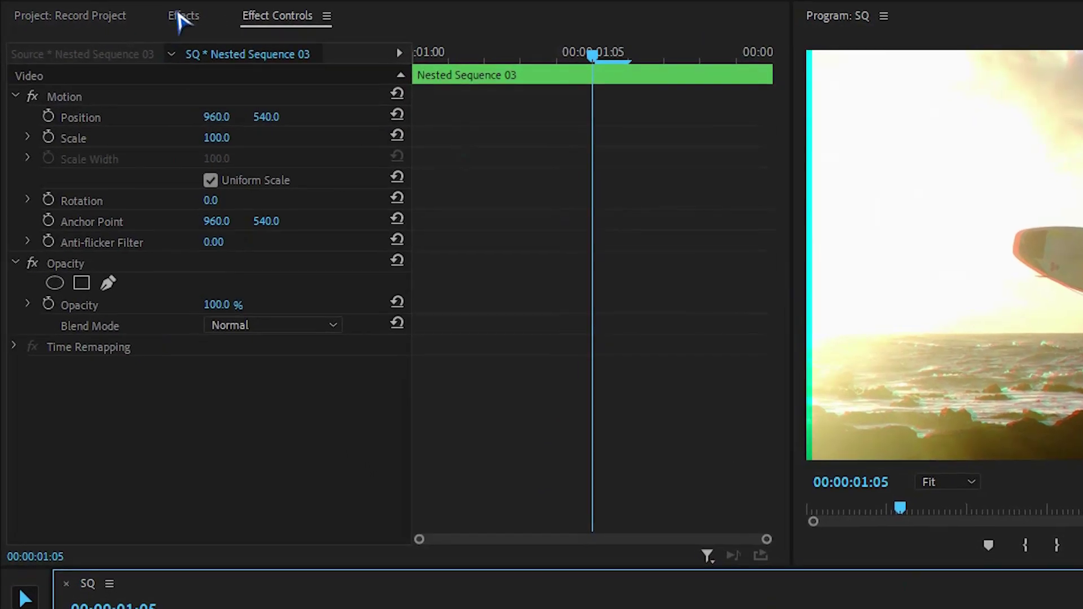
Search 'Warp' and apply Wave Warp to the middle Nested Sequence 03 clip.
{"action": "left_click", "coordinate": [104, 57]}
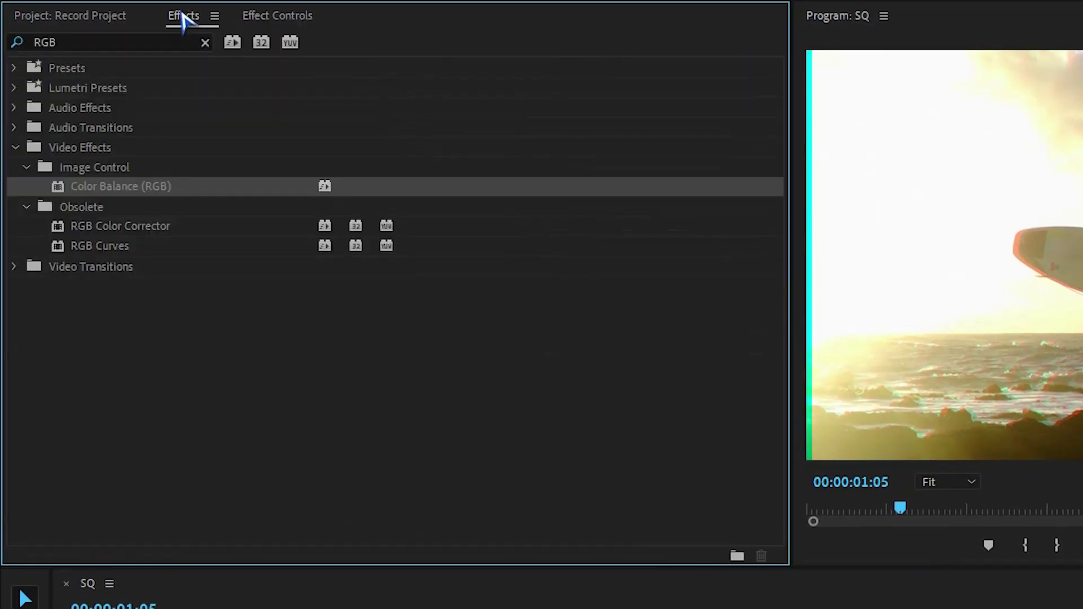
{"action": "double_click", "coordinate": [49, 42]}
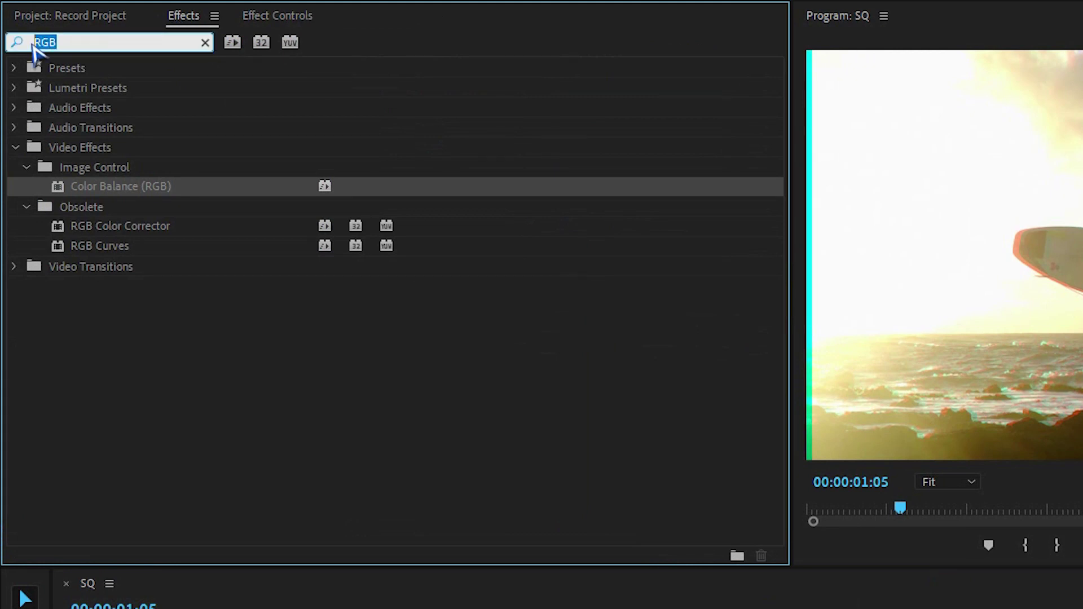
{"action": "type", "text": "Warp"}
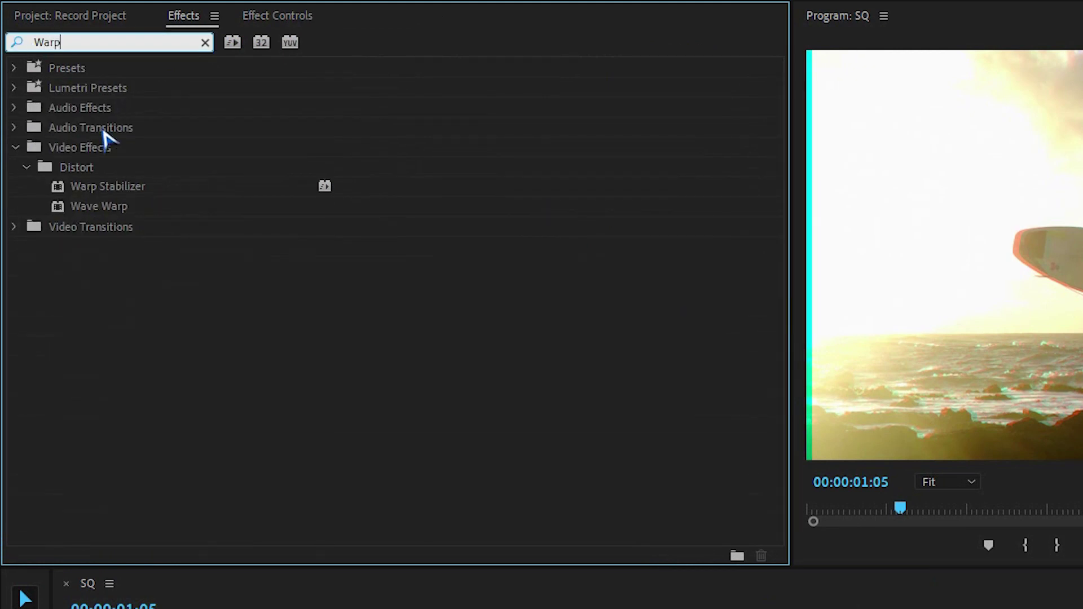
{"action": "left_click", "coordinate": [104, 207]}
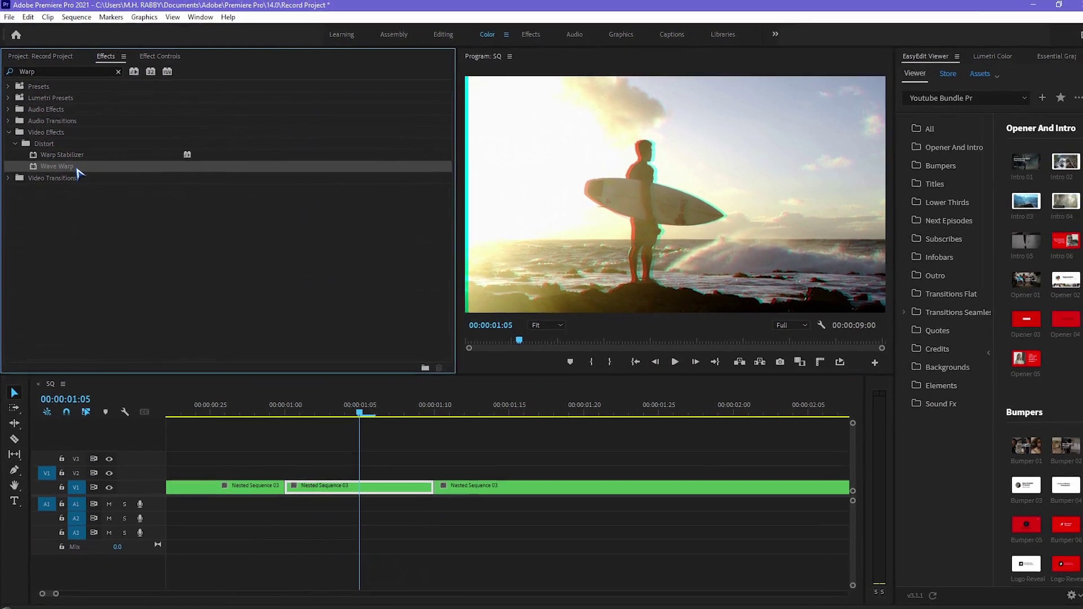
{"action": "left_click_drag", "start_coordinate": [78, 172], "coordinate": [344, 482]}
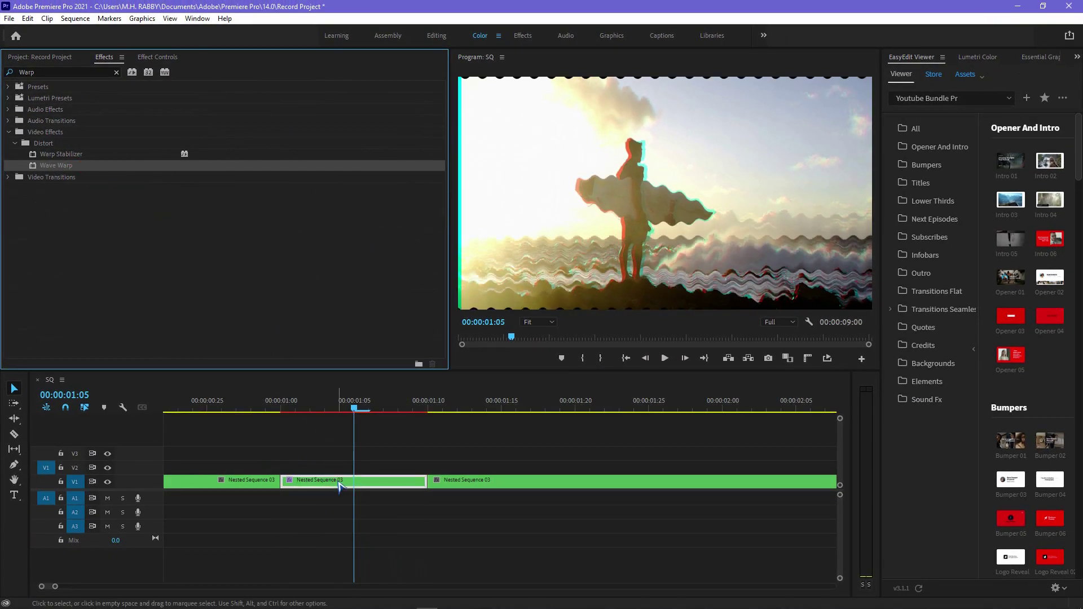
{"action": "left_click", "coordinate": [325, 484]}
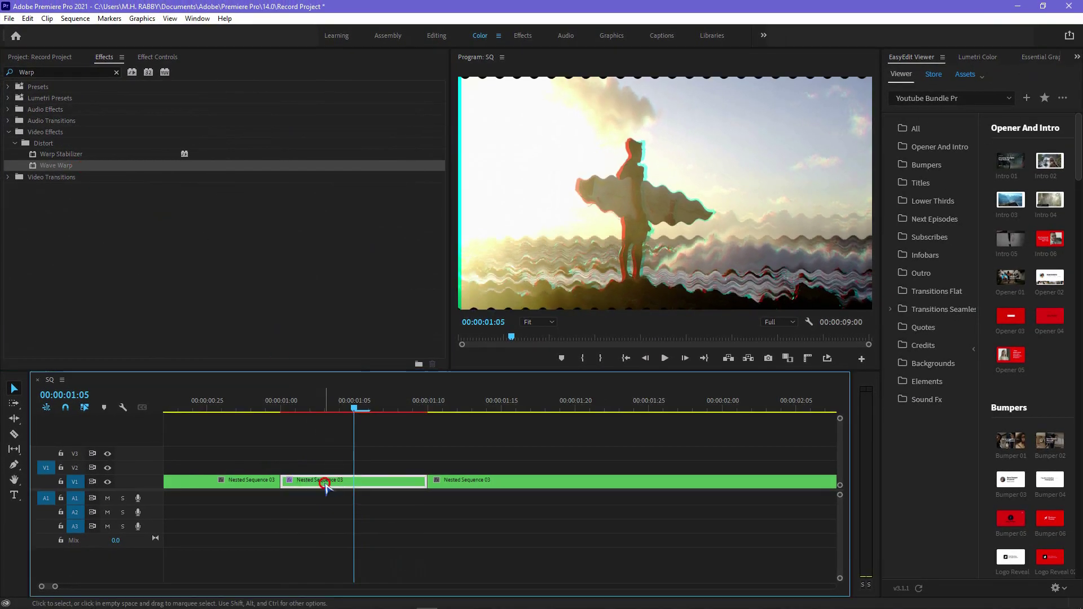
{"action": "left_click", "coordinate": [152, 57]}
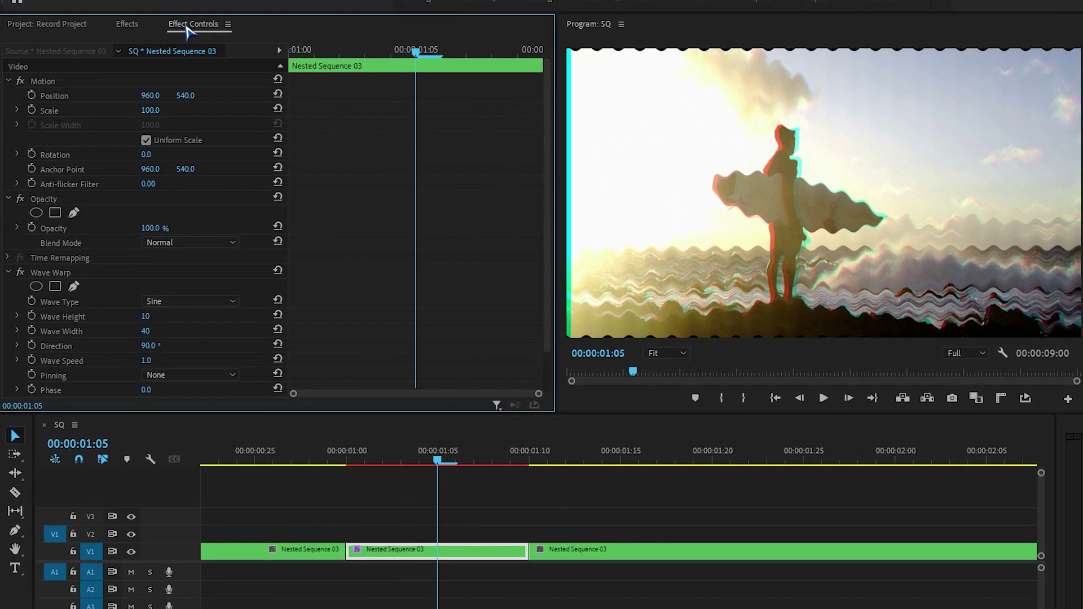
Set Wave Warp to a Square wave with Height 5, Width 300 and Direction 0.
{"action": "scroll", "coordinate": [406, 223], "scroll_direction": "down", "scroll_amount": 1}
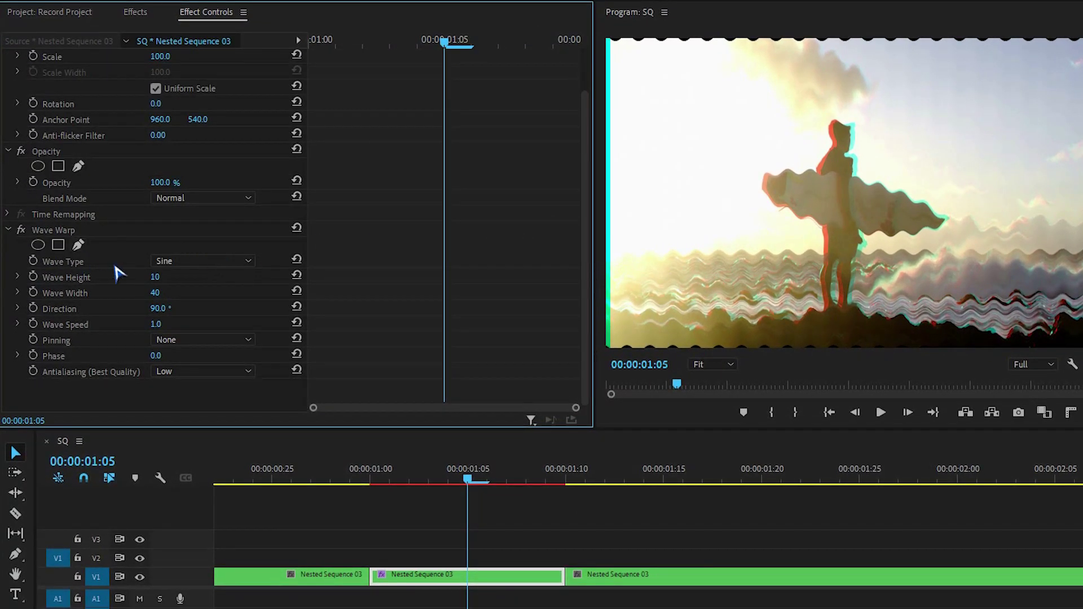
{"action": "left_click", "coordinate": [200, 263]}
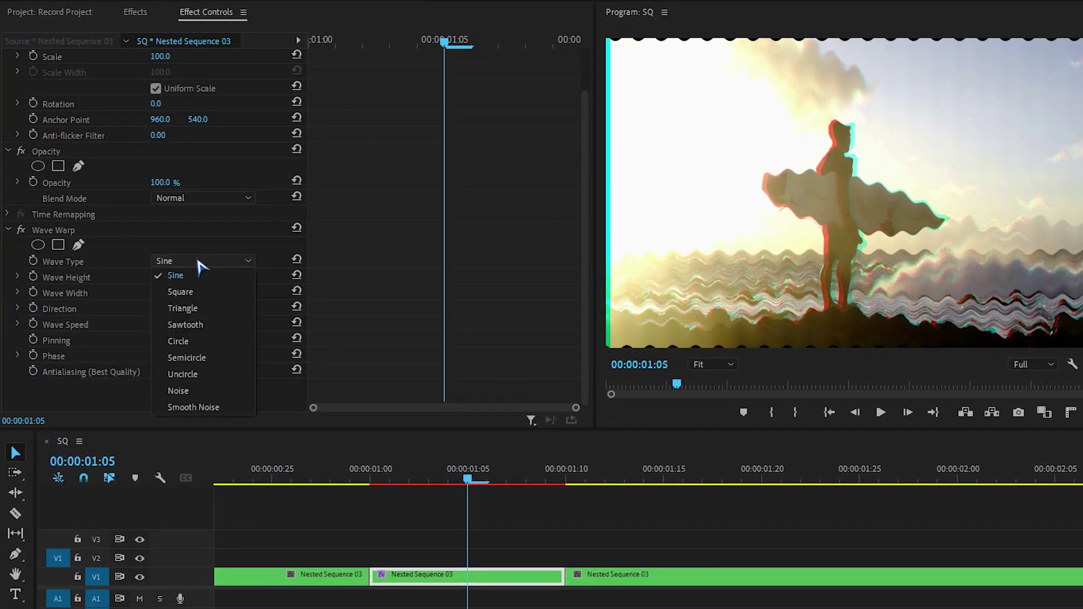
{"action": "left_click", "coordinate": [193, 293]}
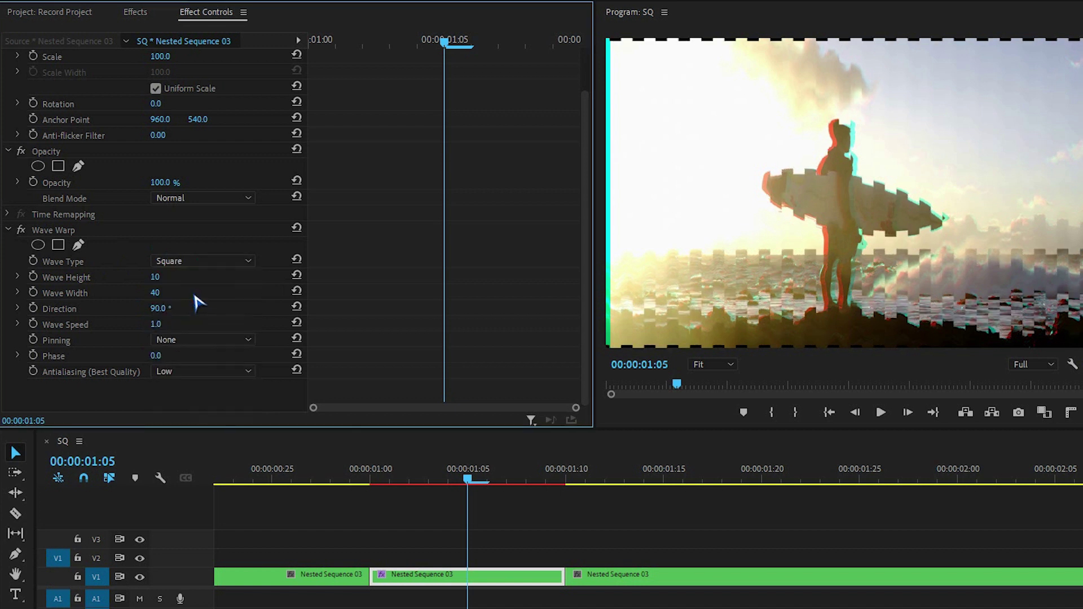
{"action": "left_click", "coordinate": [156, 277]}
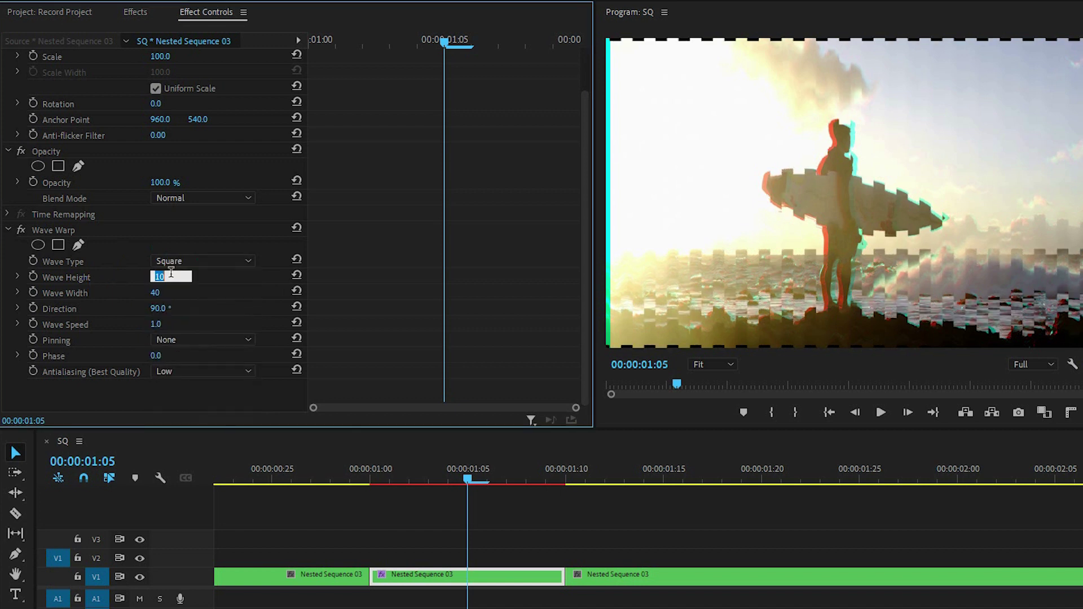
{"action": "type", "text": "5"}
{"action": "key", "text": "Return"}
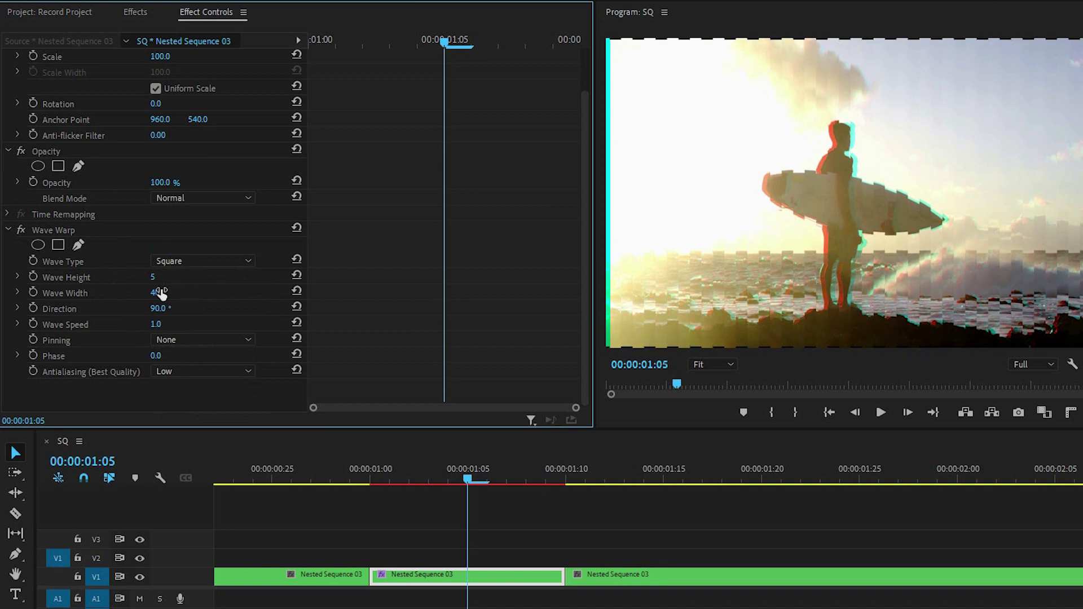
{"action": "left_click", "coordinate": [171, 290]}
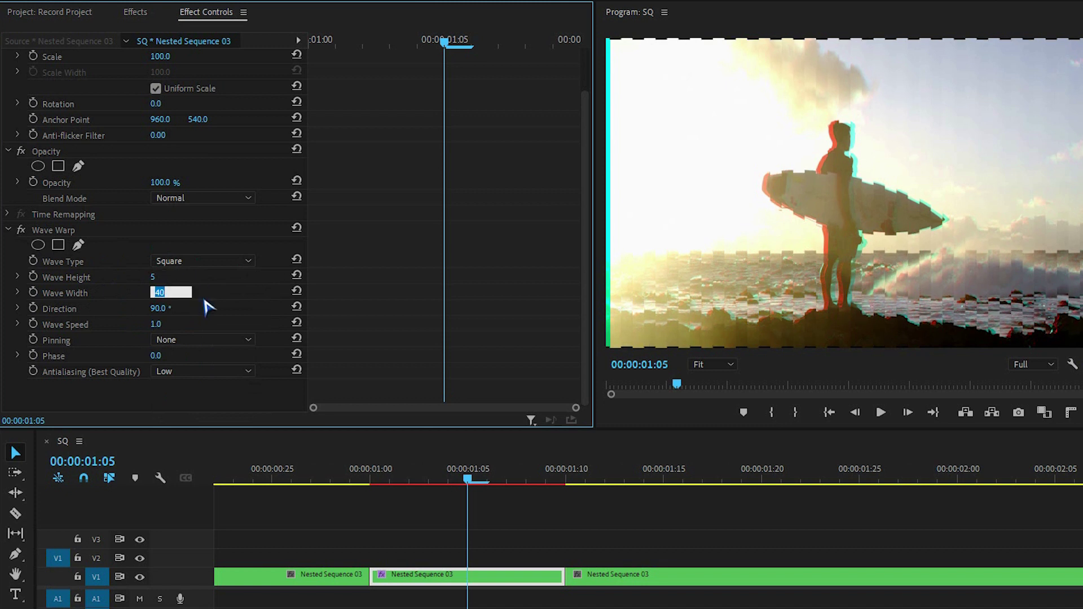
{"action": "type", "text": "300"}
{"action": "key", "text": "Return"}
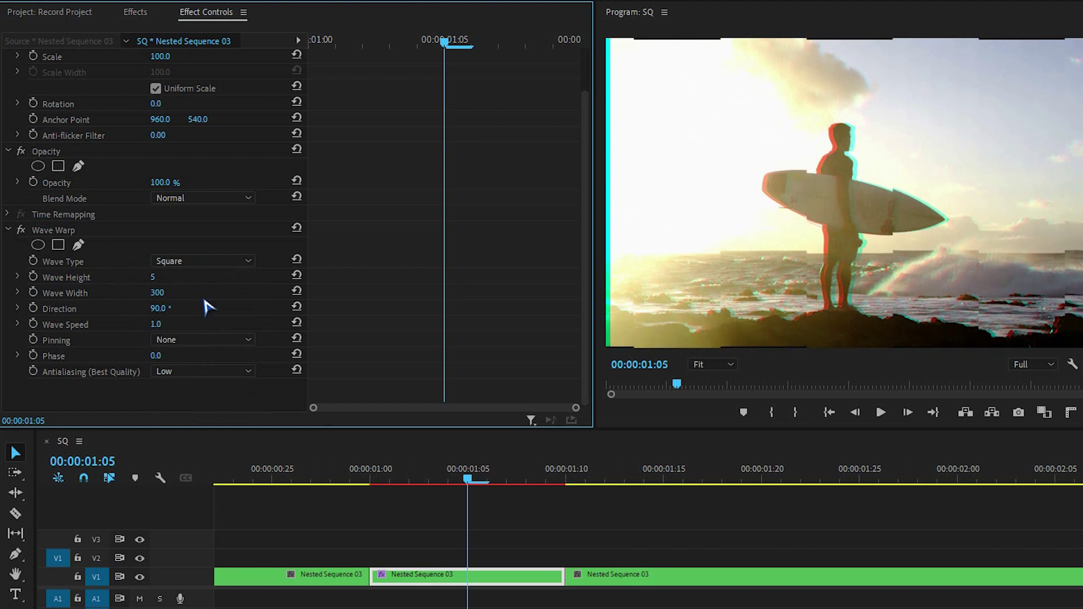
{"action": "left_click", "coordinate": [167, 305]}
{"action": "type", "text": "0"}
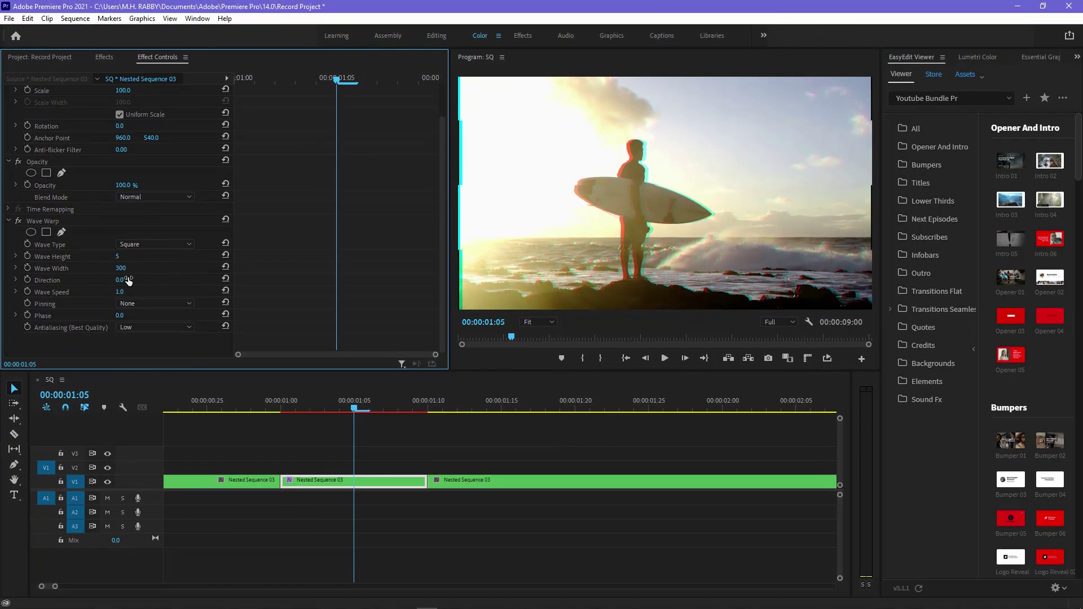
{"action": "left_click", "coordinate": [281, 408]}
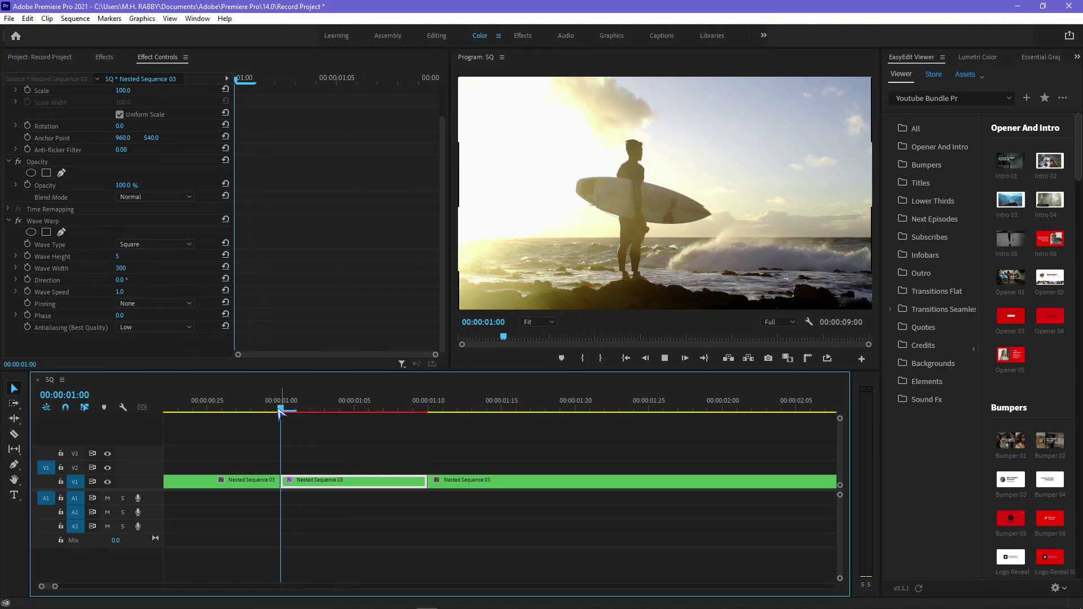
{"action": "key", "text": "space"}
{"action": "scroll", "coordinate": [361, 449], "scroll_direction": "down", "scroll_amount": 2}
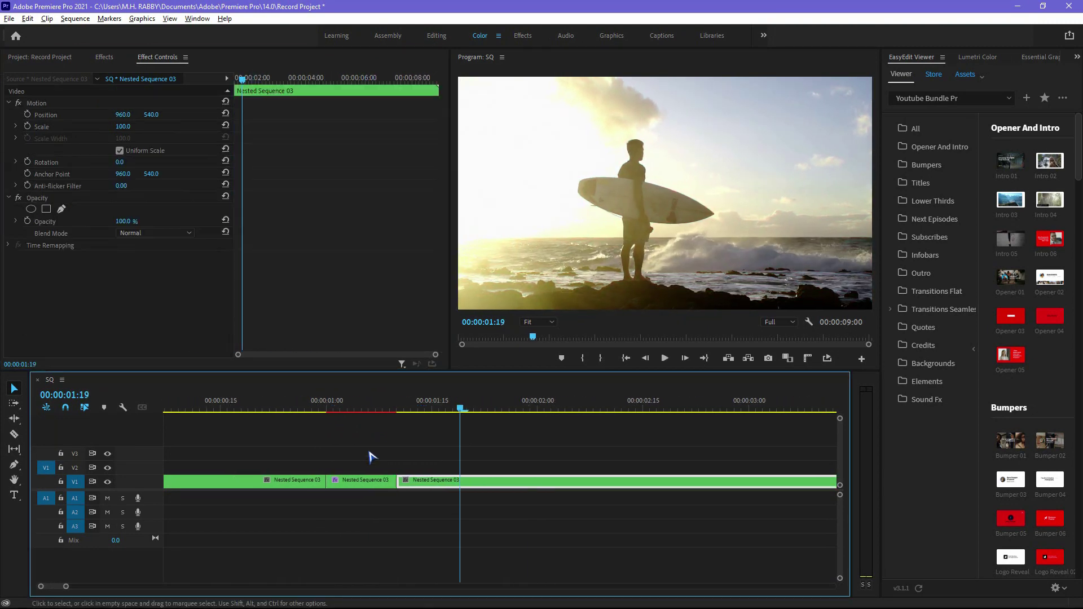
{"action": "left_click", "coordinate": [293, 408]}
{"action": "key", "text": "space"}
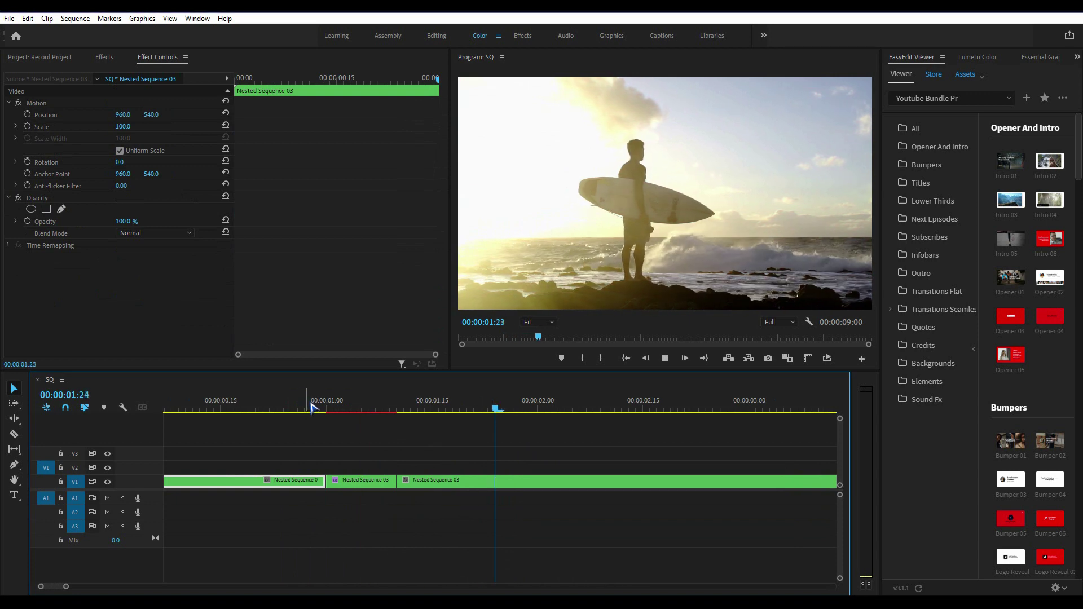
{"action": "left_click", "coordinate": [305, 405]}
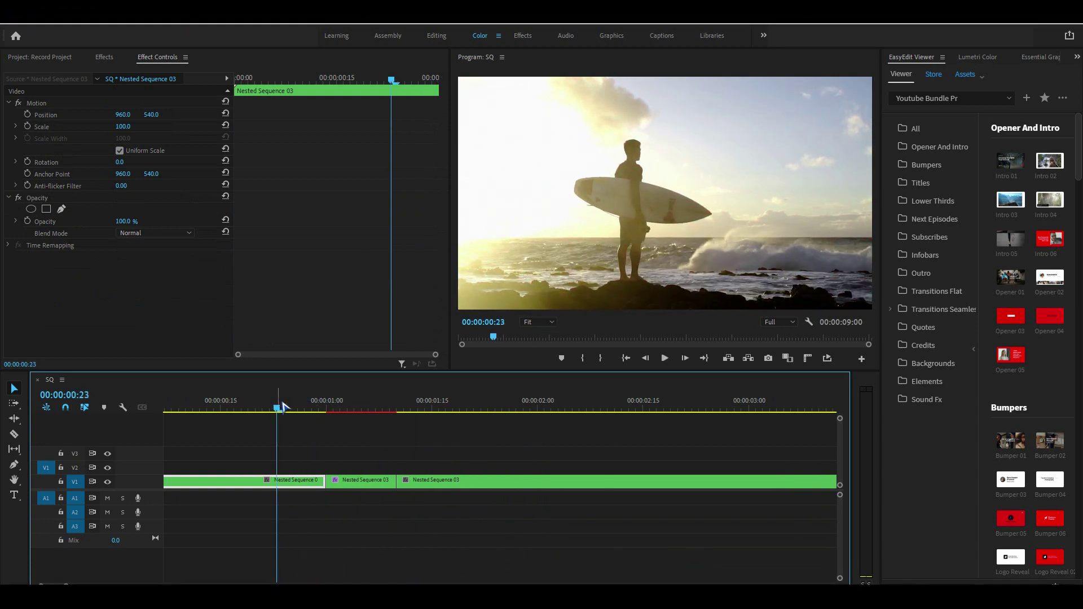
{"action": "key", "text": "space"}
{"action": "left_click", "coordinate": [319, 405]}
{"action": "left_click_drag", "start_coordinate": [319, 405], "coordinate": [278, 408]}
{"action": "key", "text": "space"}
{"action": "left_click", "coordinate": [278, 409]}
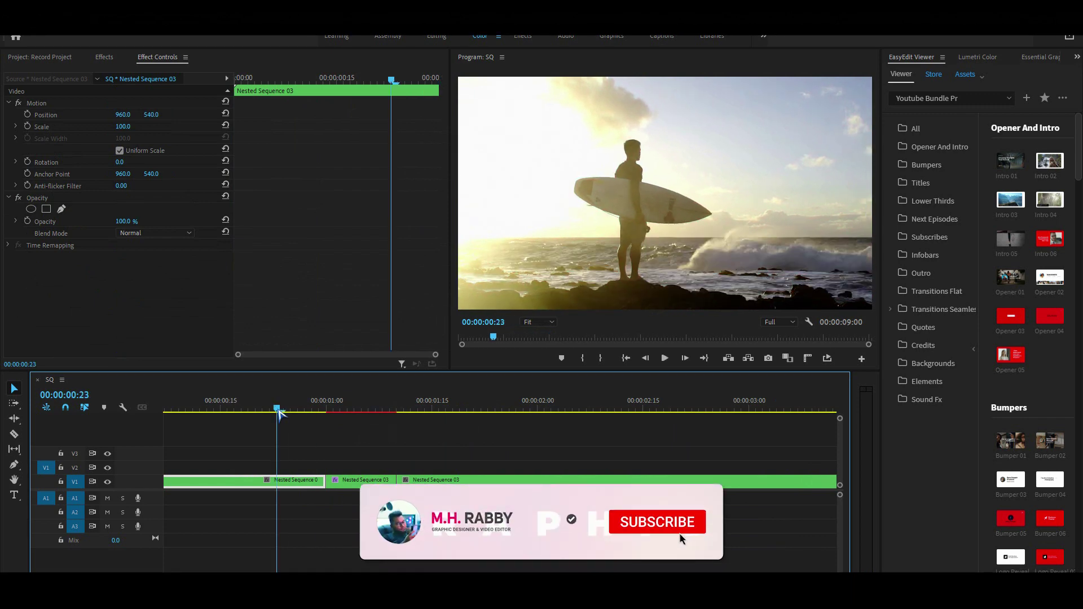